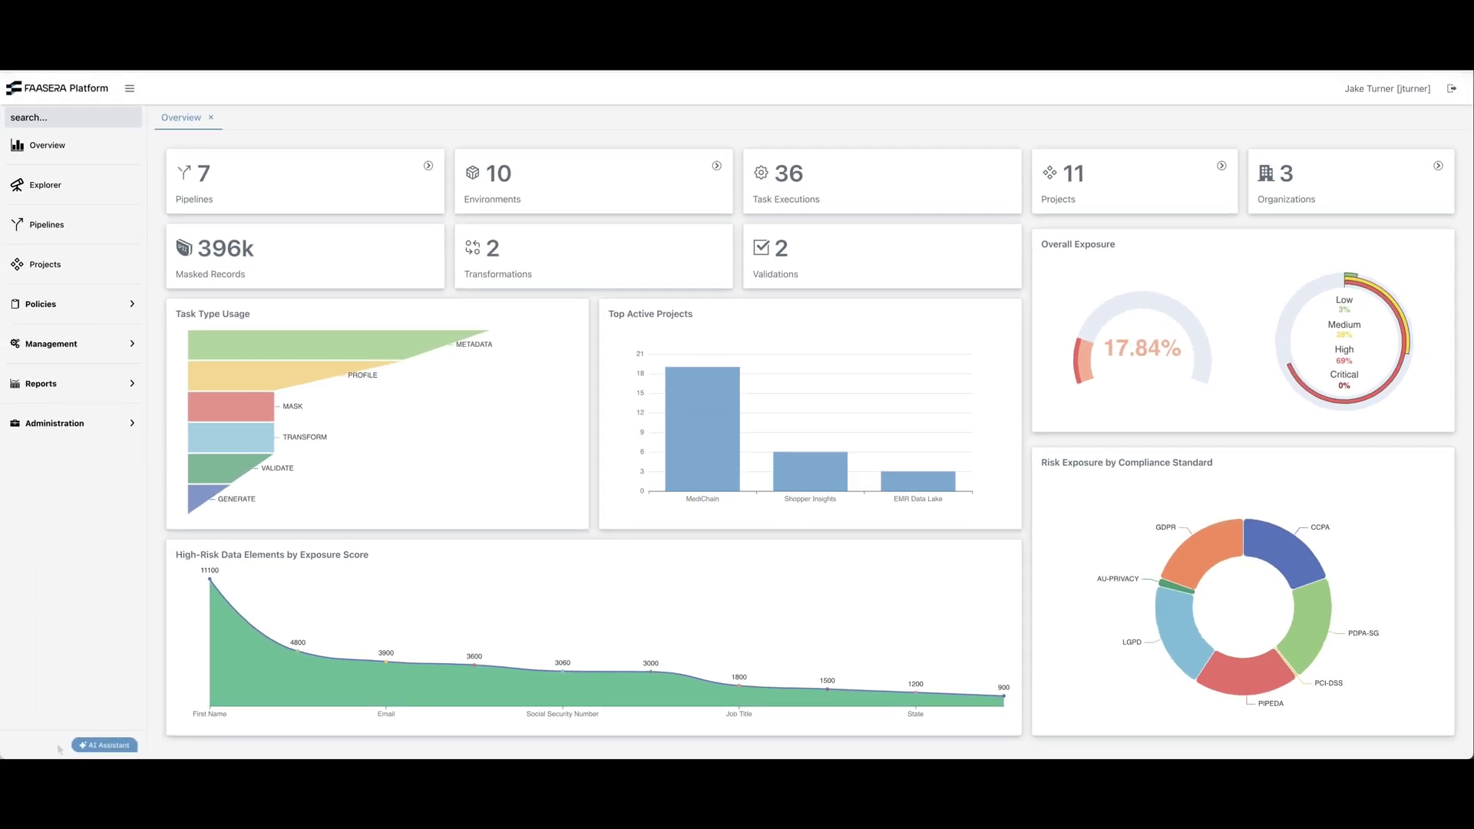
# Open the AI assistant and ask "what projects are currently available?".
pyautogui.click(104, 744)
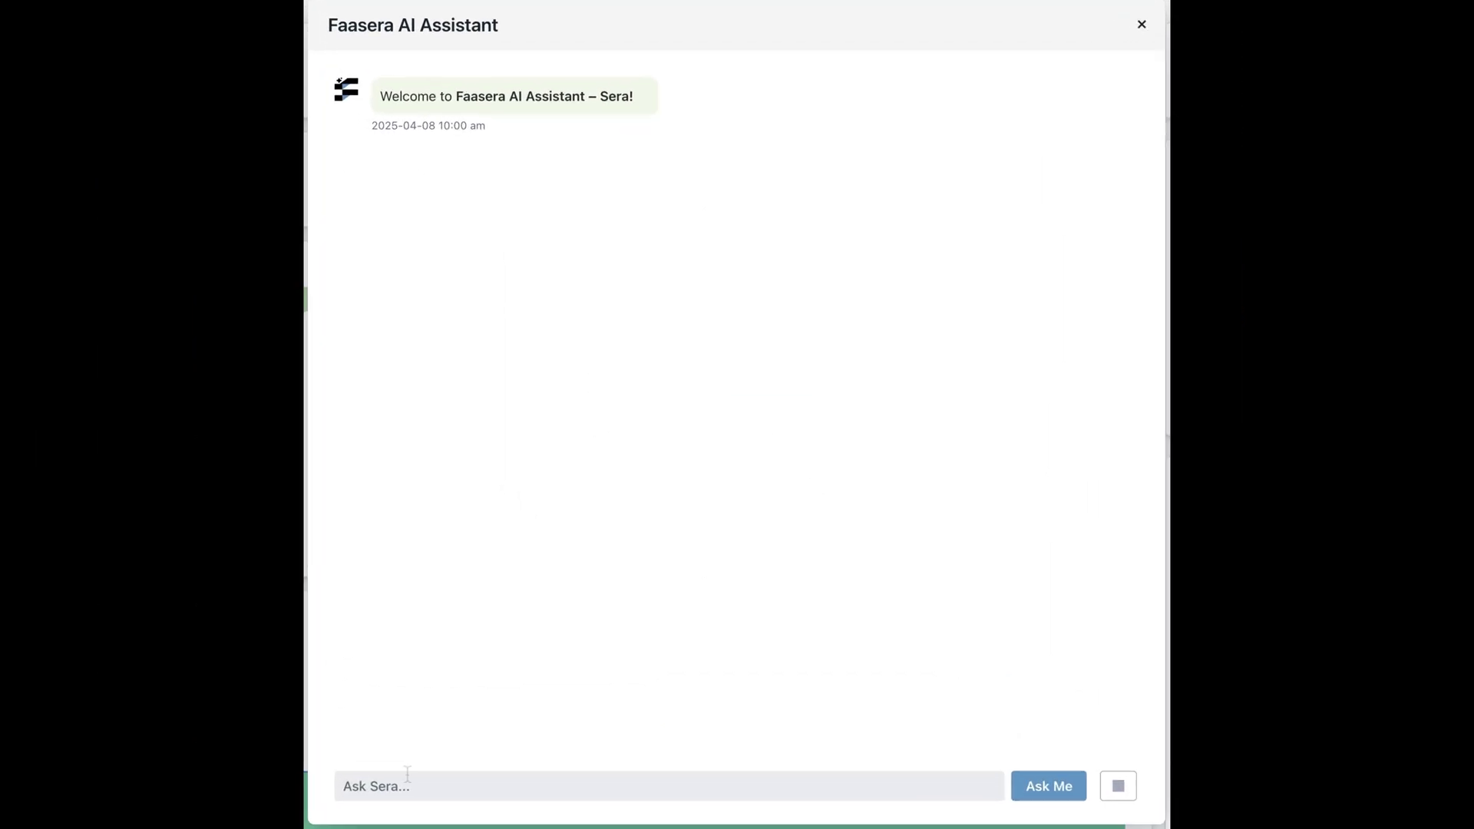
pyautogui.write('what projects are currently available?')
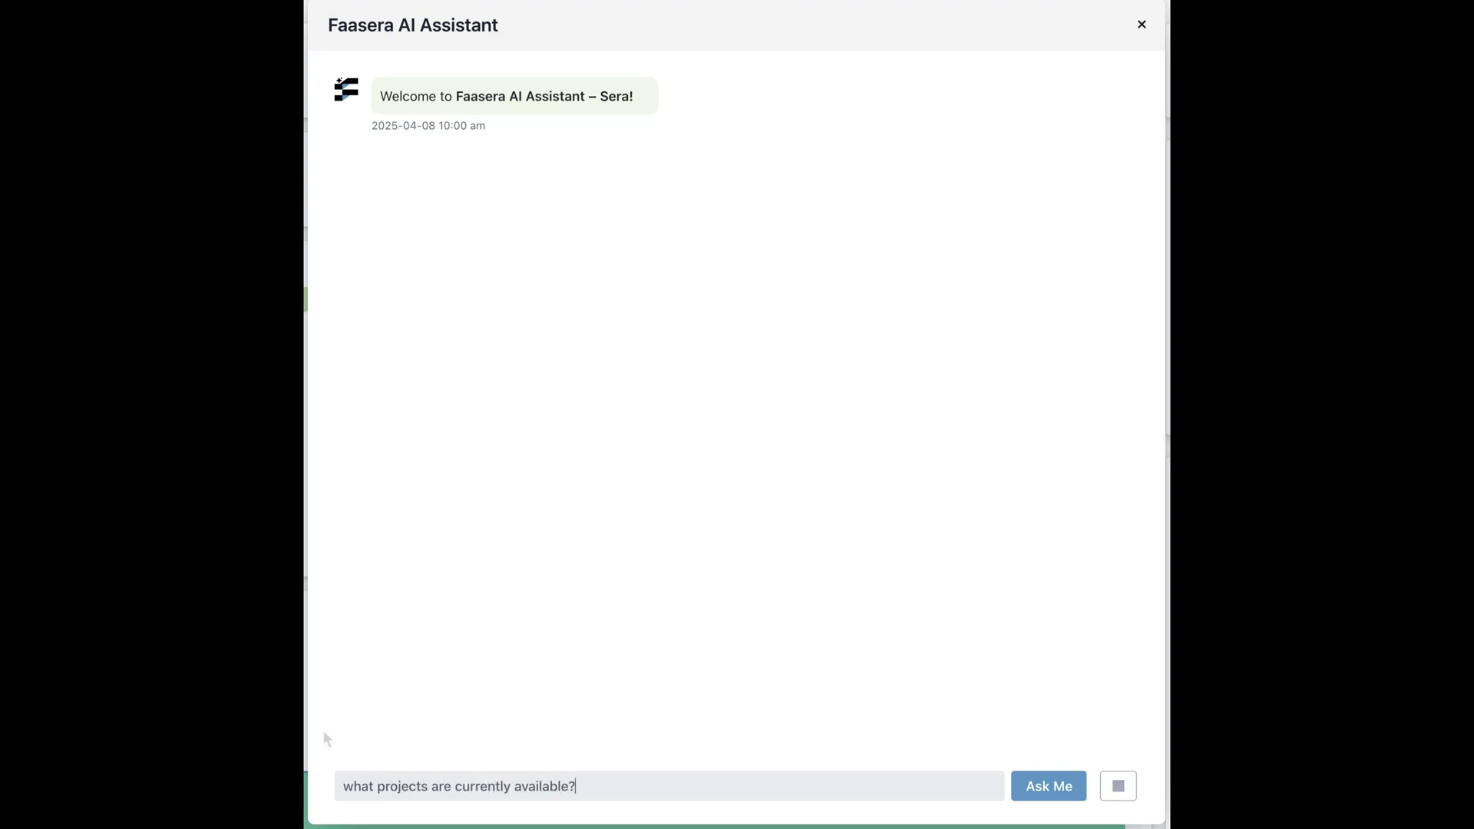
pyautogui.press('Return')
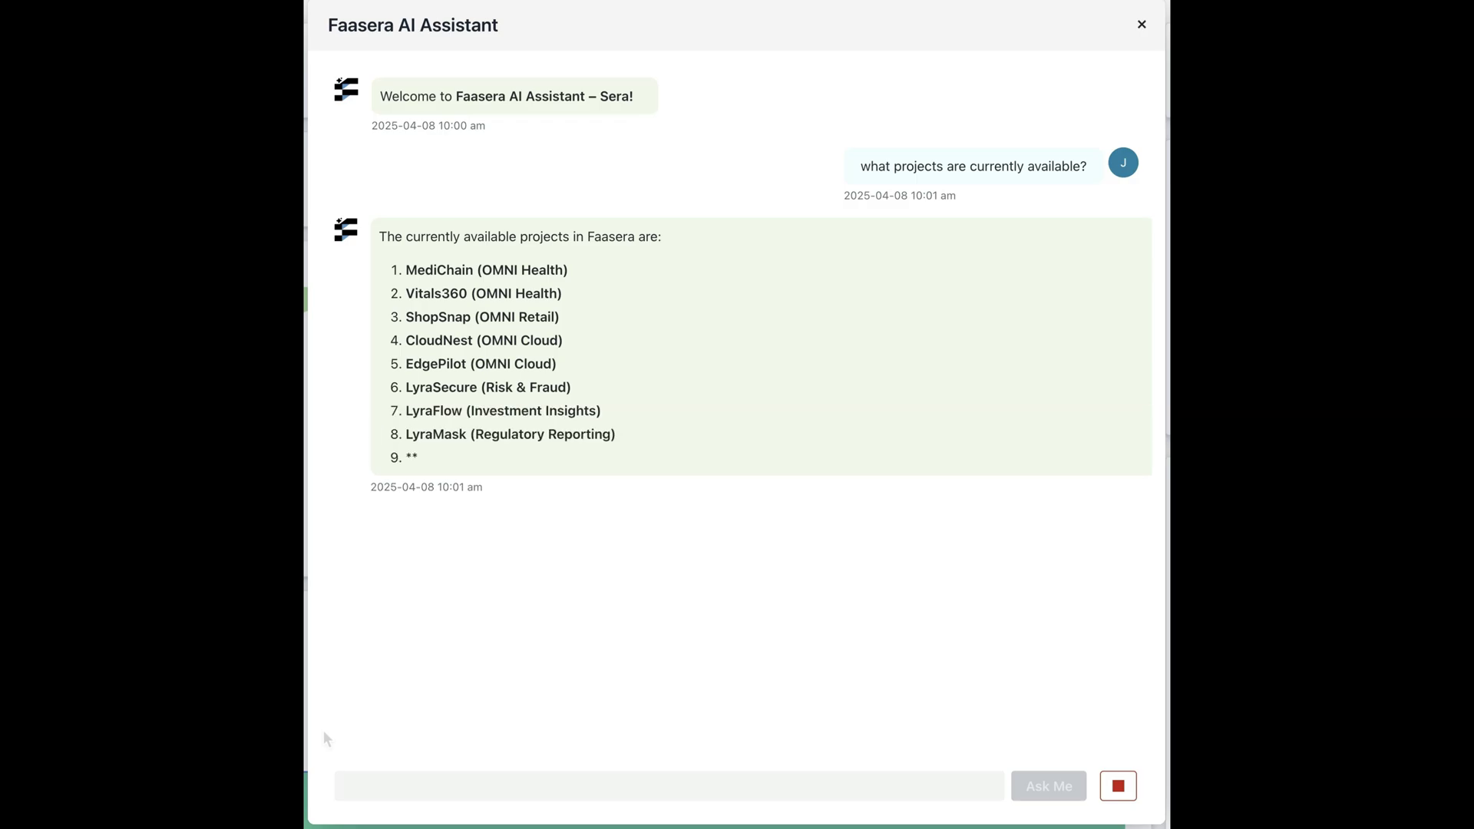
# Ask the assistant "sera, how many pipelines are under MediChain?".
pyautogui.write('sera, how many ')
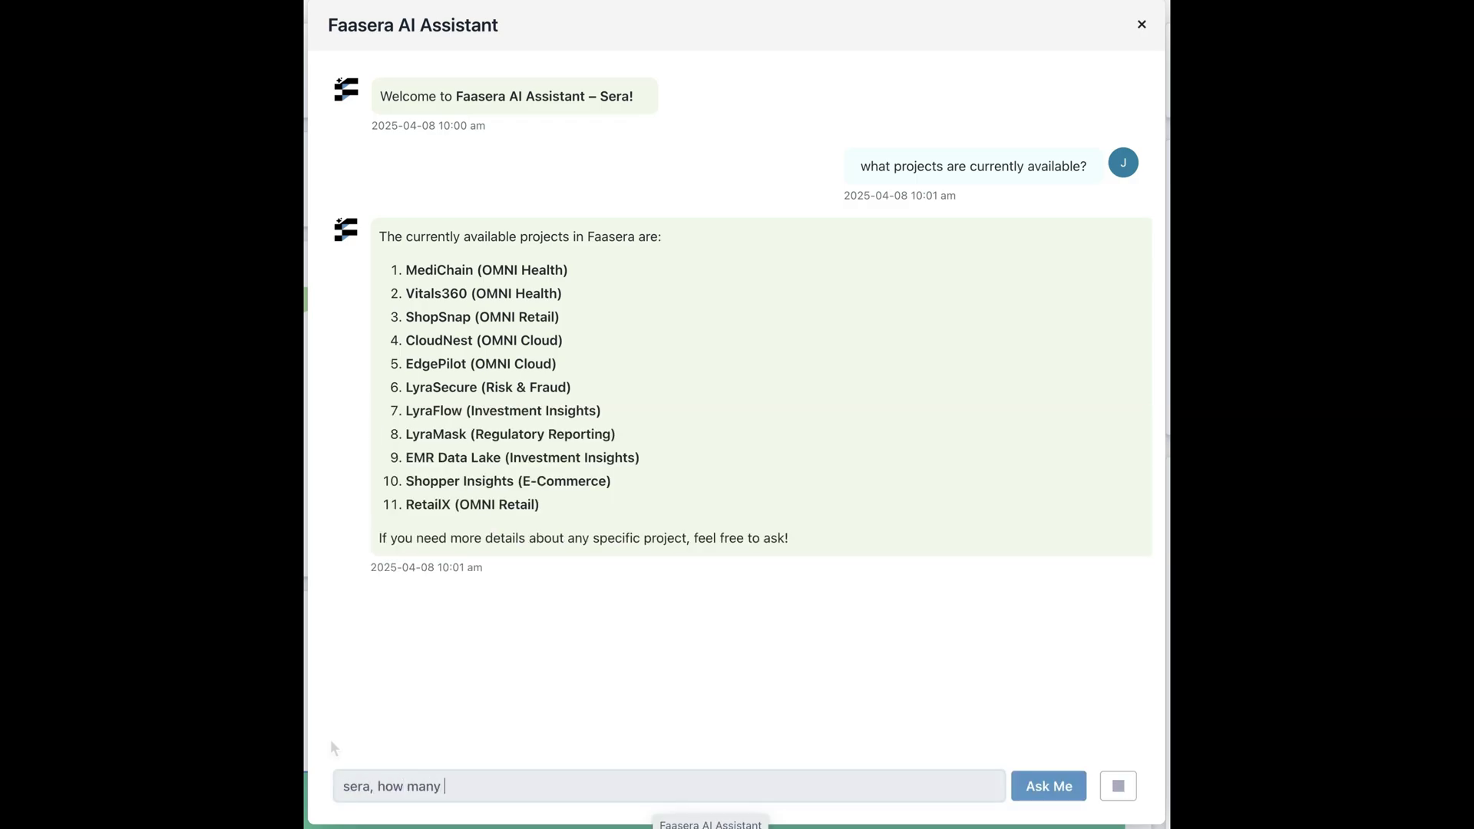
pyautogui.write('pipelines are under MediChain?')
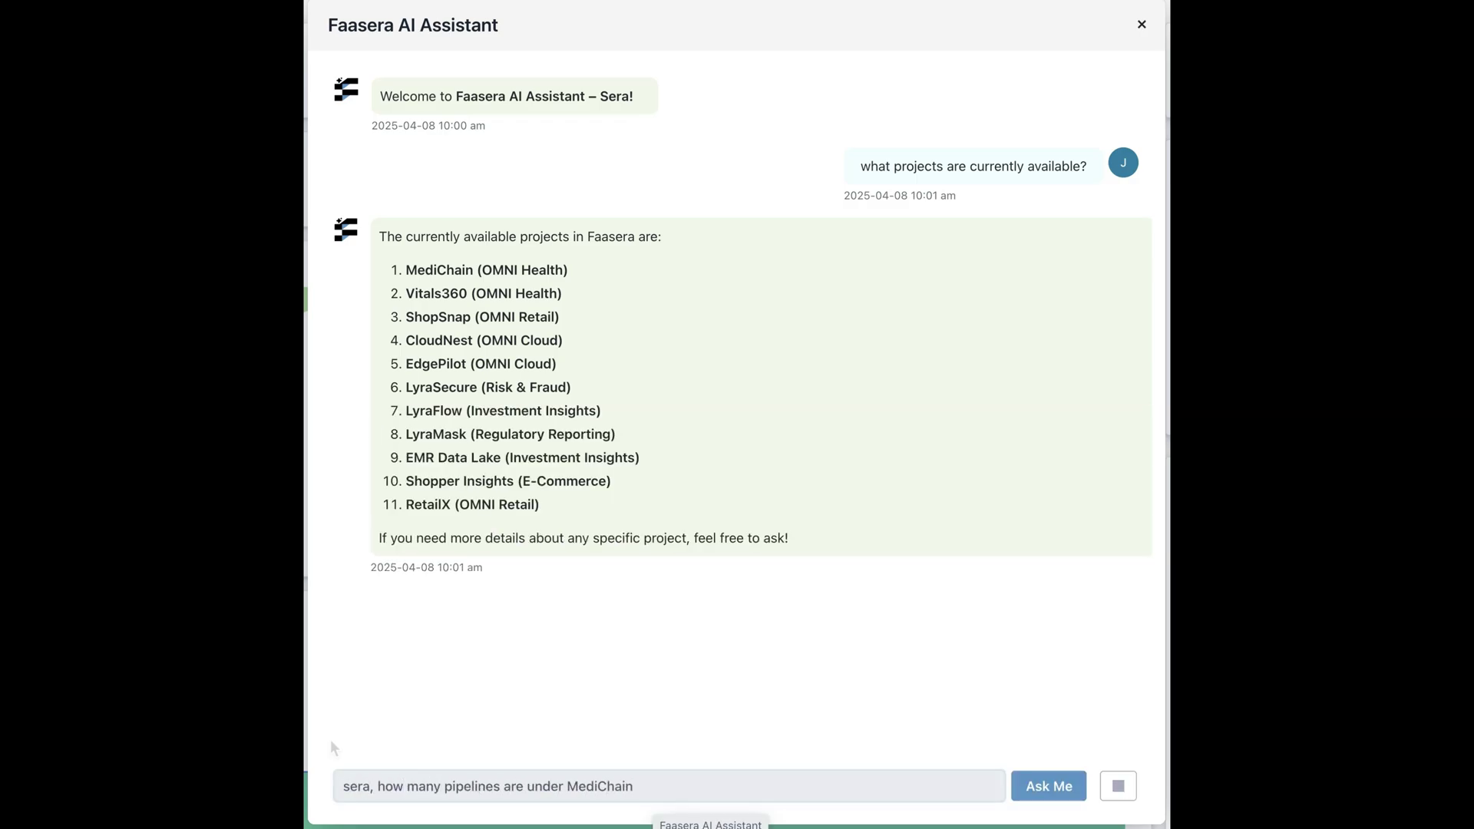
pyautogui.press('Return')
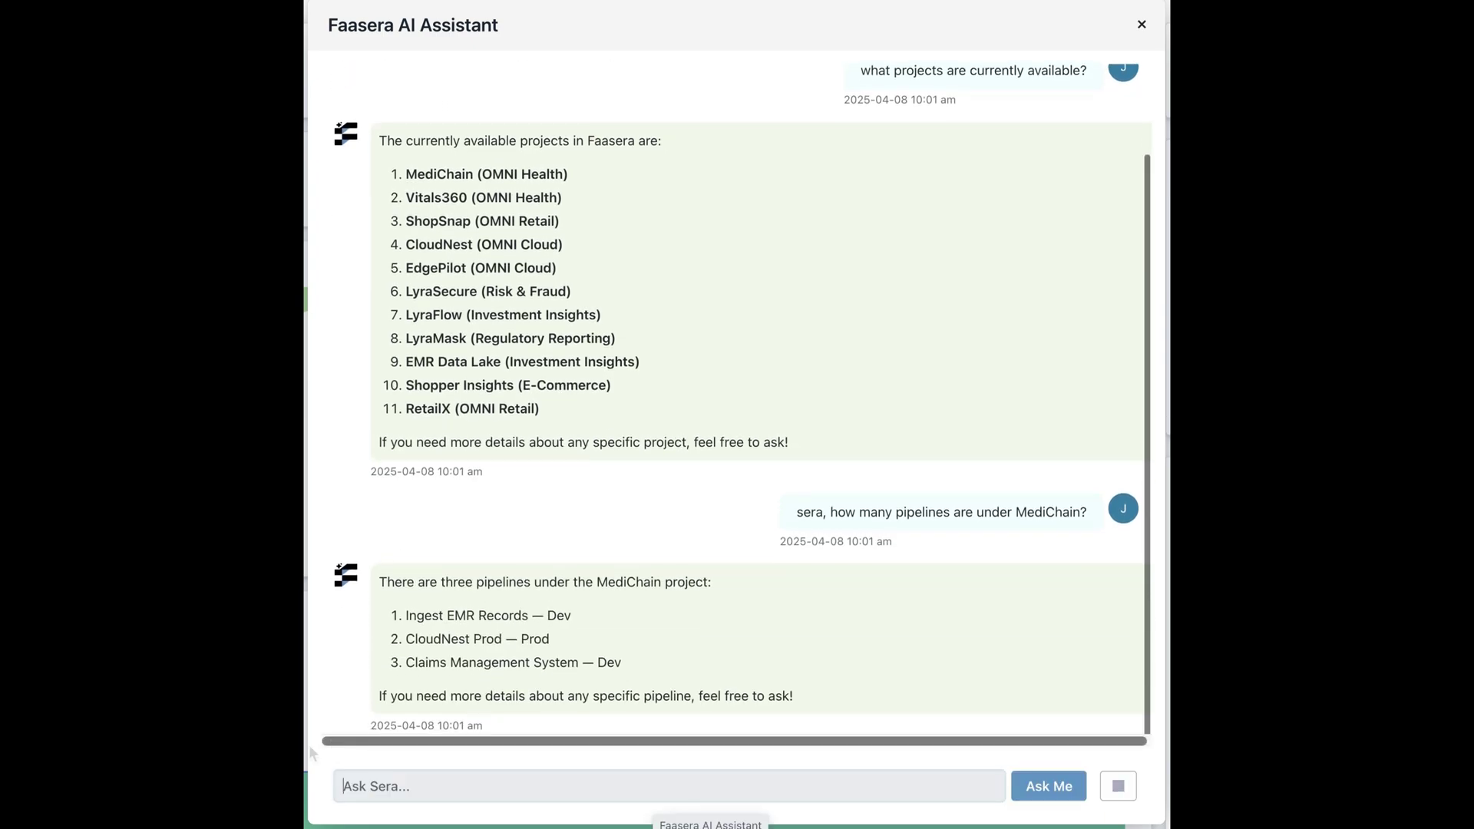
# Ask the assistant "show me the compliance risk summary of Ingest EMR records".
pyautogui.click(359, 799)
pyautogui.write('show me the complianc')
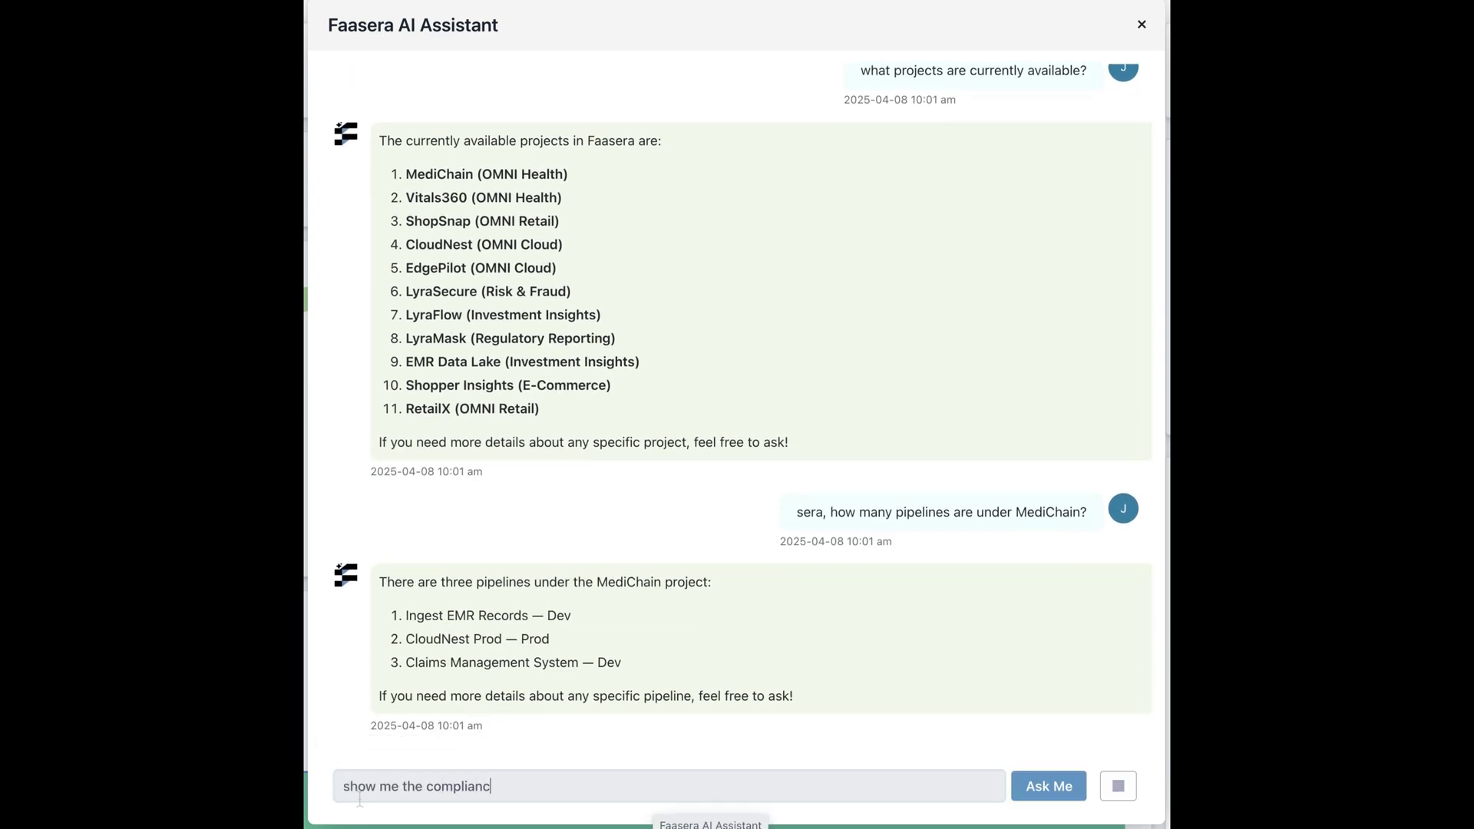
pyautogui.write('e risk summary of Ingest EMR Records')
pyautogui.press('Return')
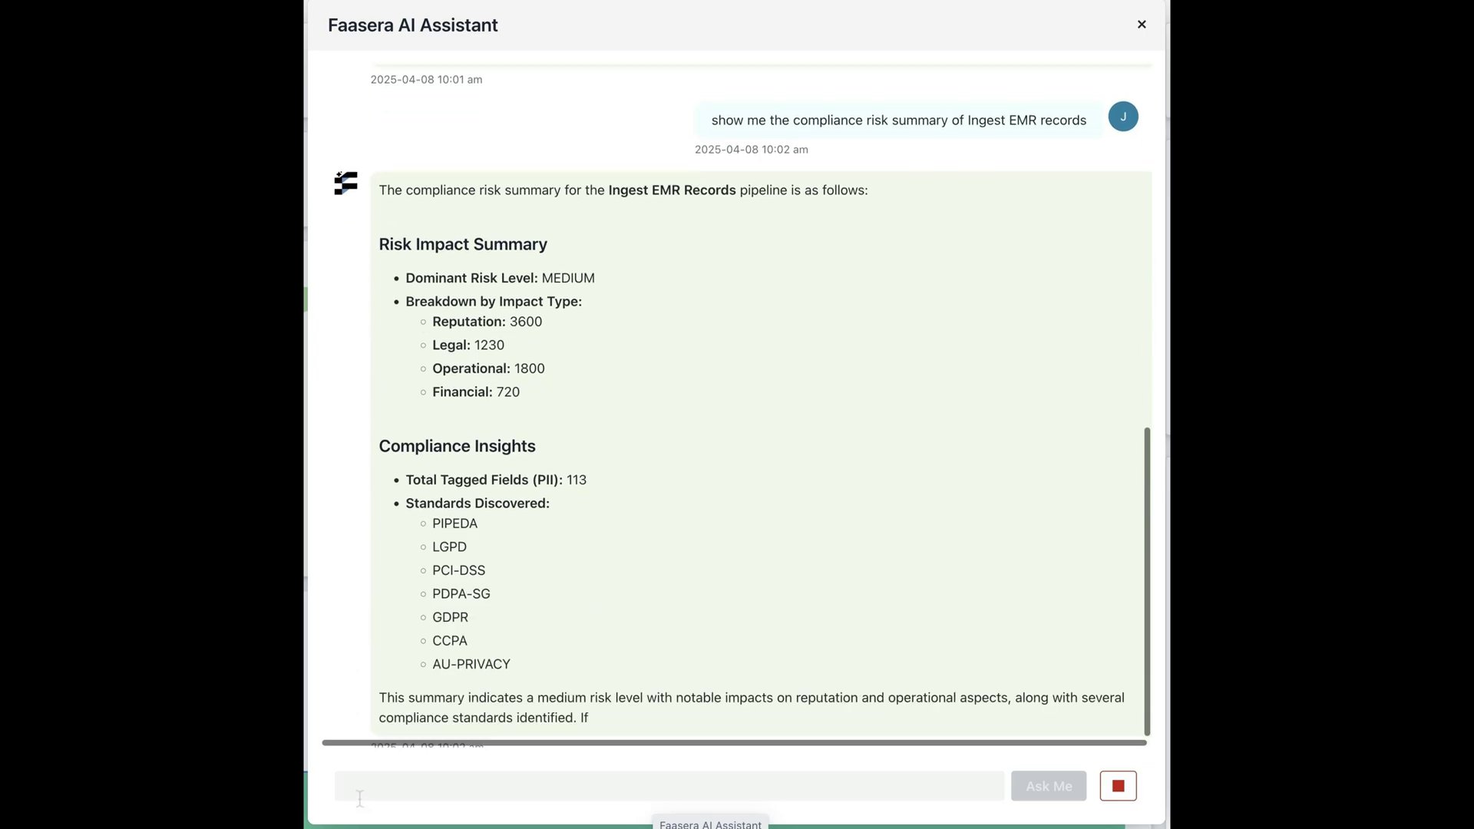
# Ask the assistant "what reputation risk actually means?".
pyautogui.write('what')
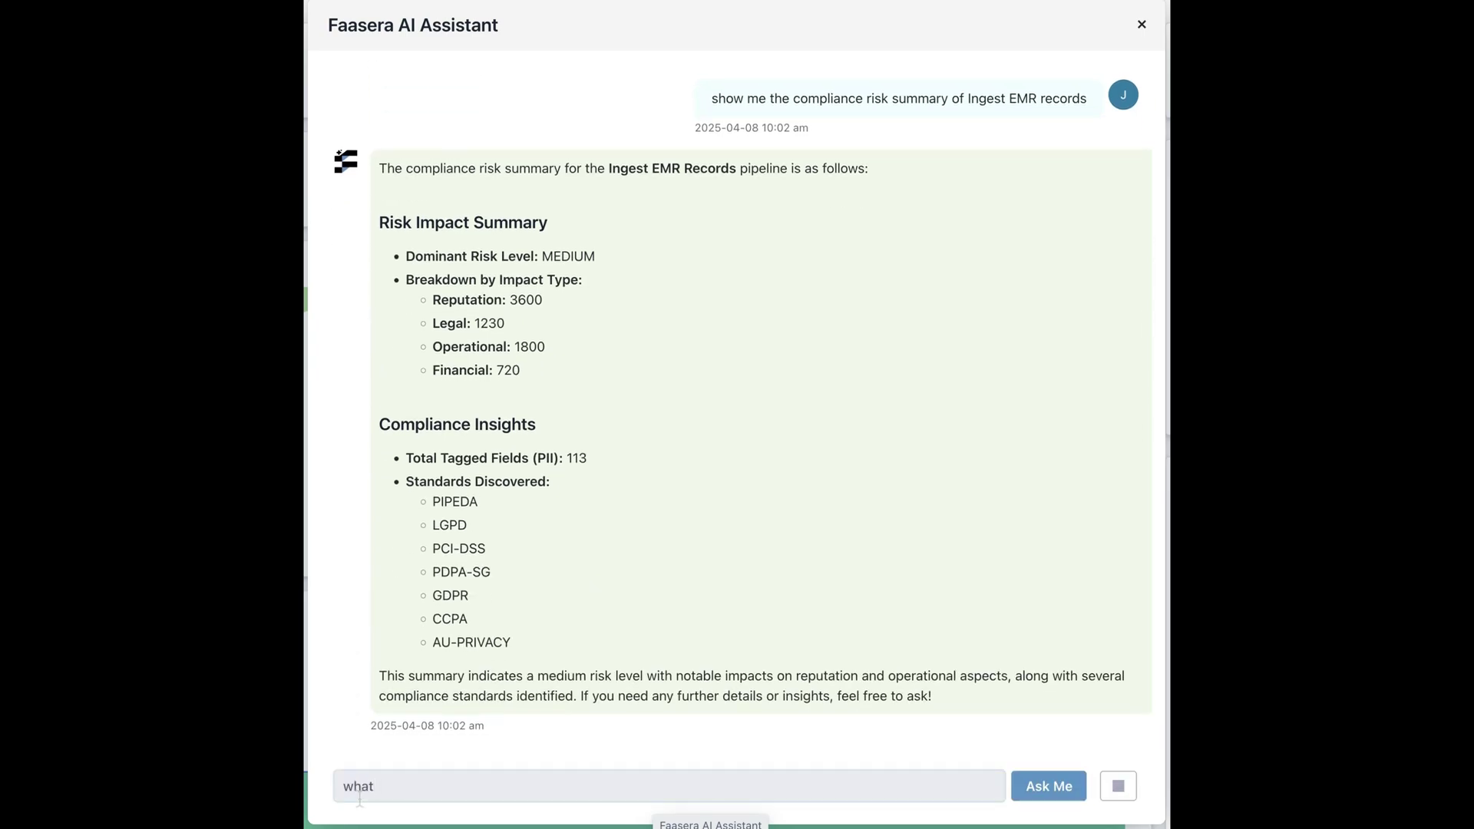
pyautogui.write(' reputation risk actually means?')
pyautogui.press('Return')
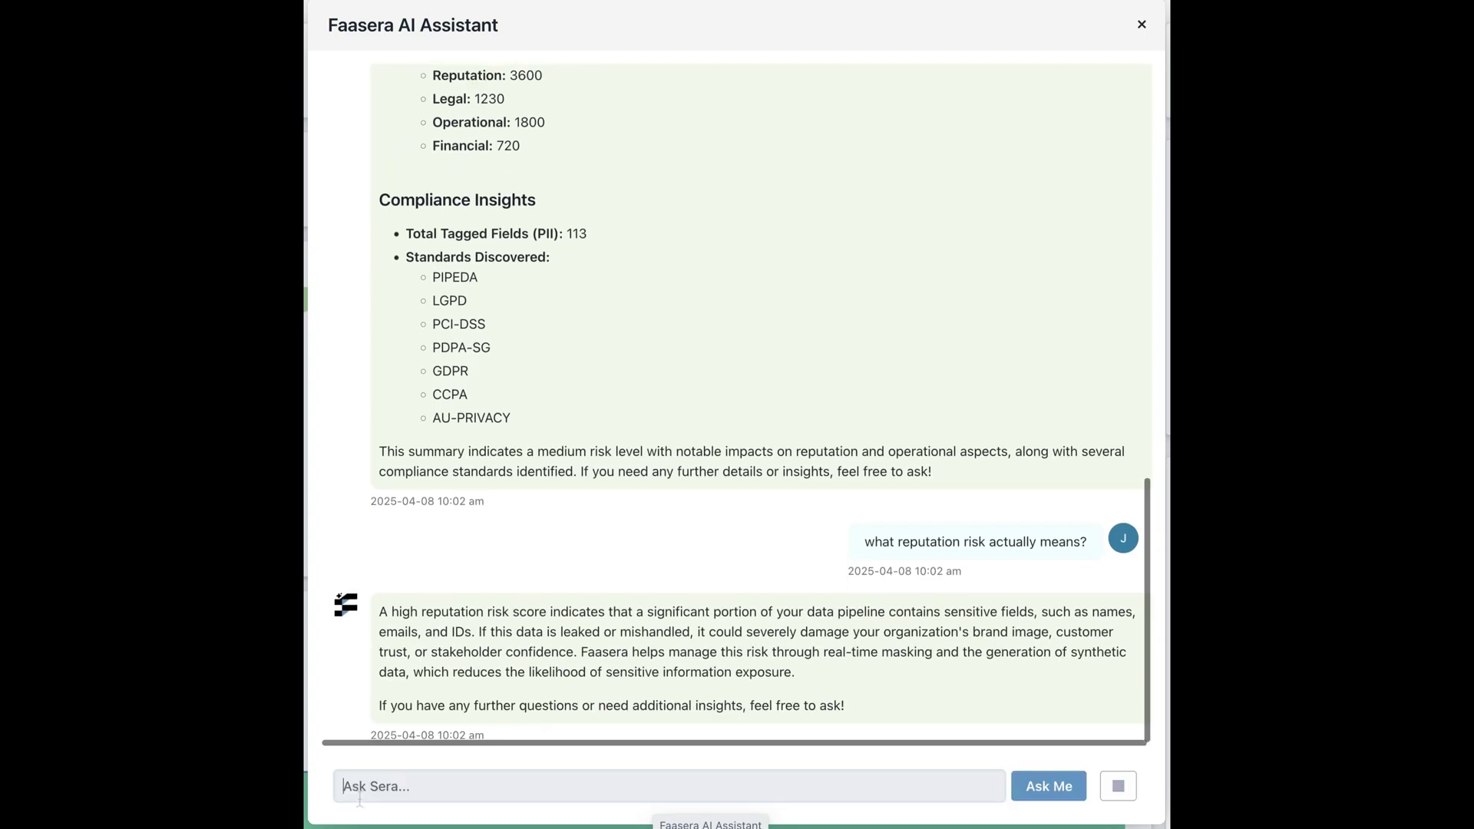
# Ask the assistant "which standards apply to Ingest EMR?" and close the chat after the answer.
pyautogui.write('which standards apply')
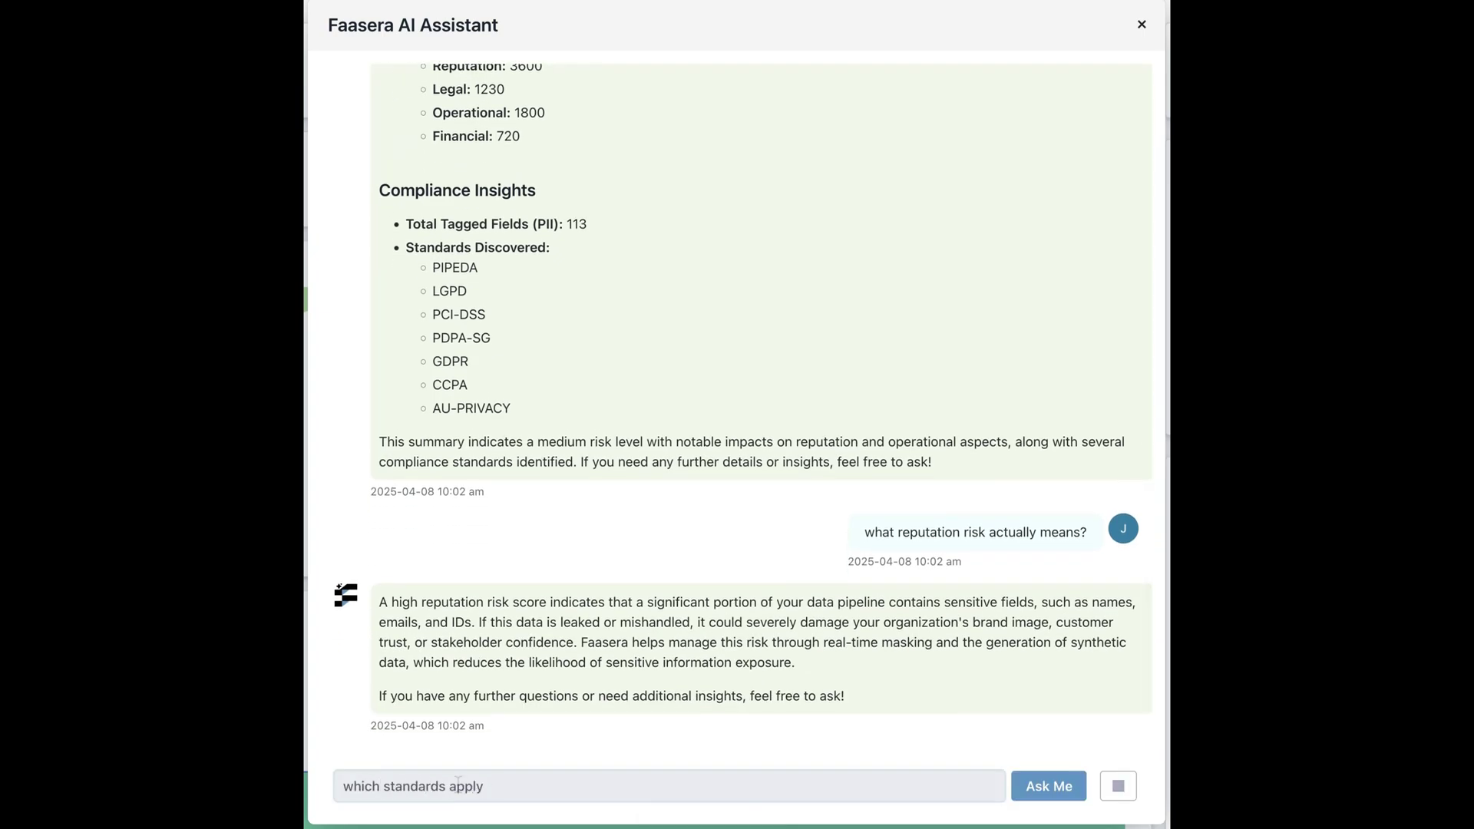
pyautogui.write(' to Ingest EMR?')
pyautogui.press('Return')
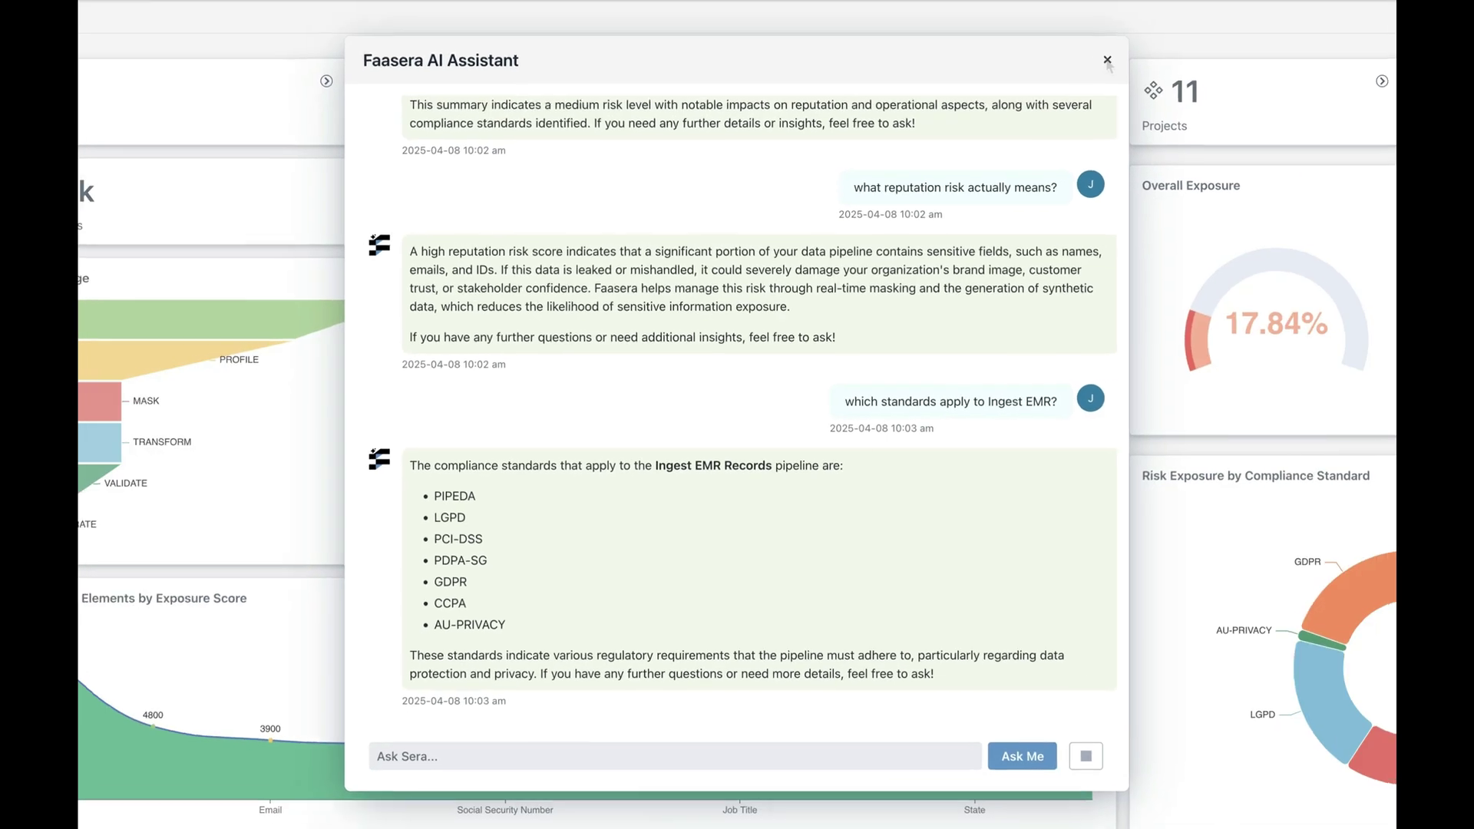
pyautogui.click(1141, 25)
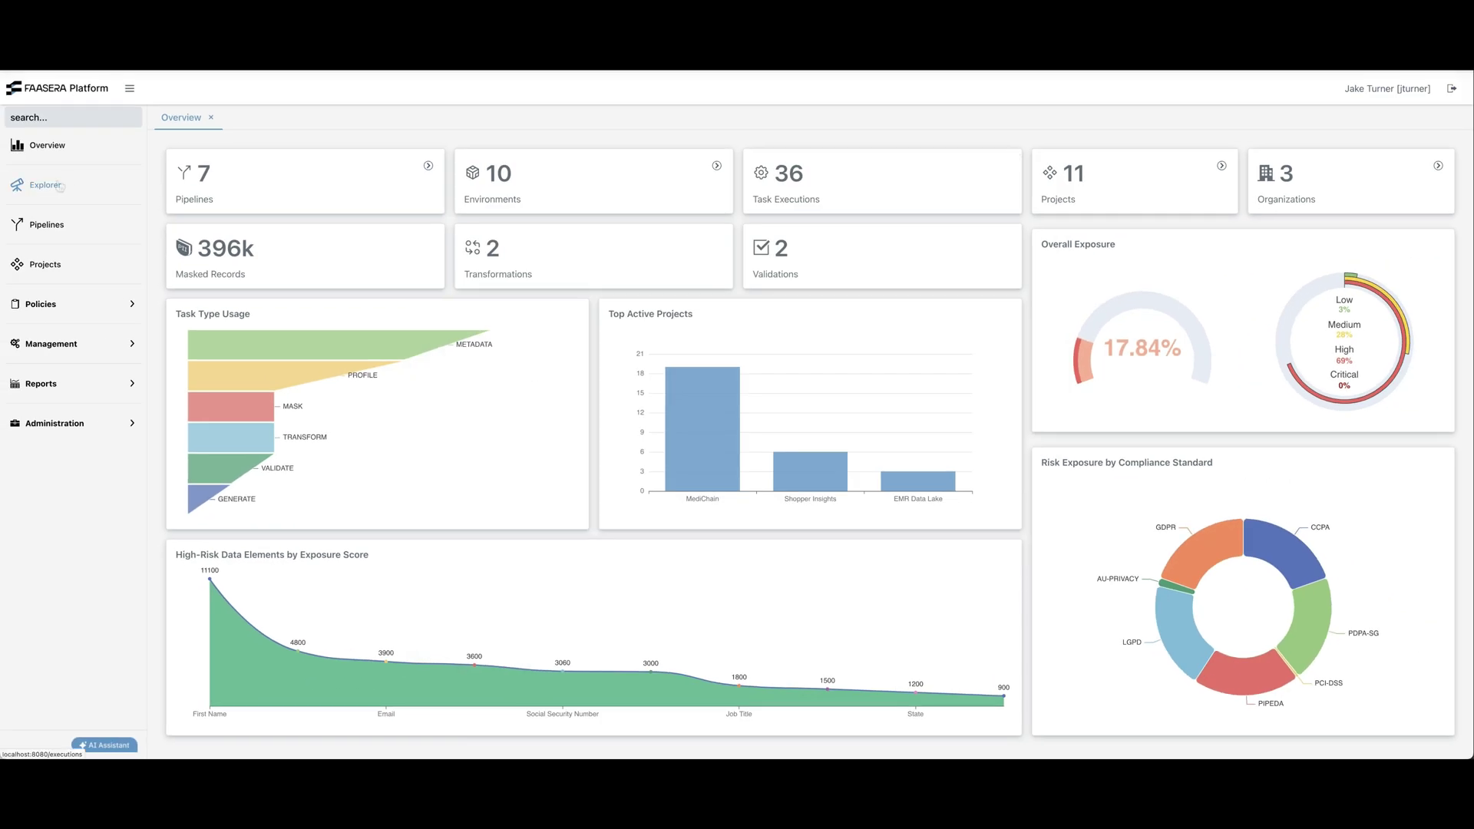
# Open the Explorer and load the Ingest EMR Records pipeline.
pyautogui.click(66, 191)
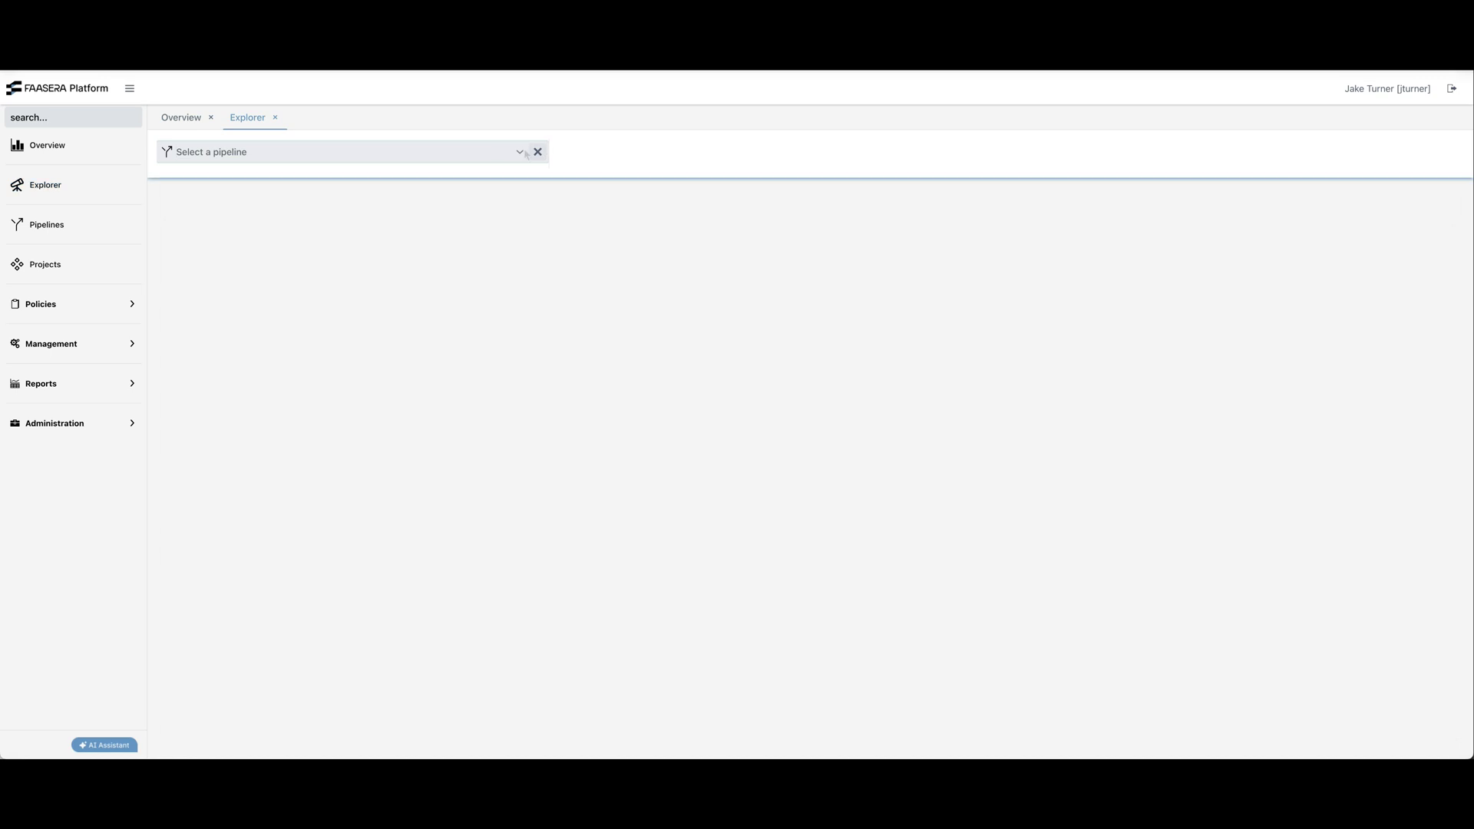
pyautogui.click(521, 154)
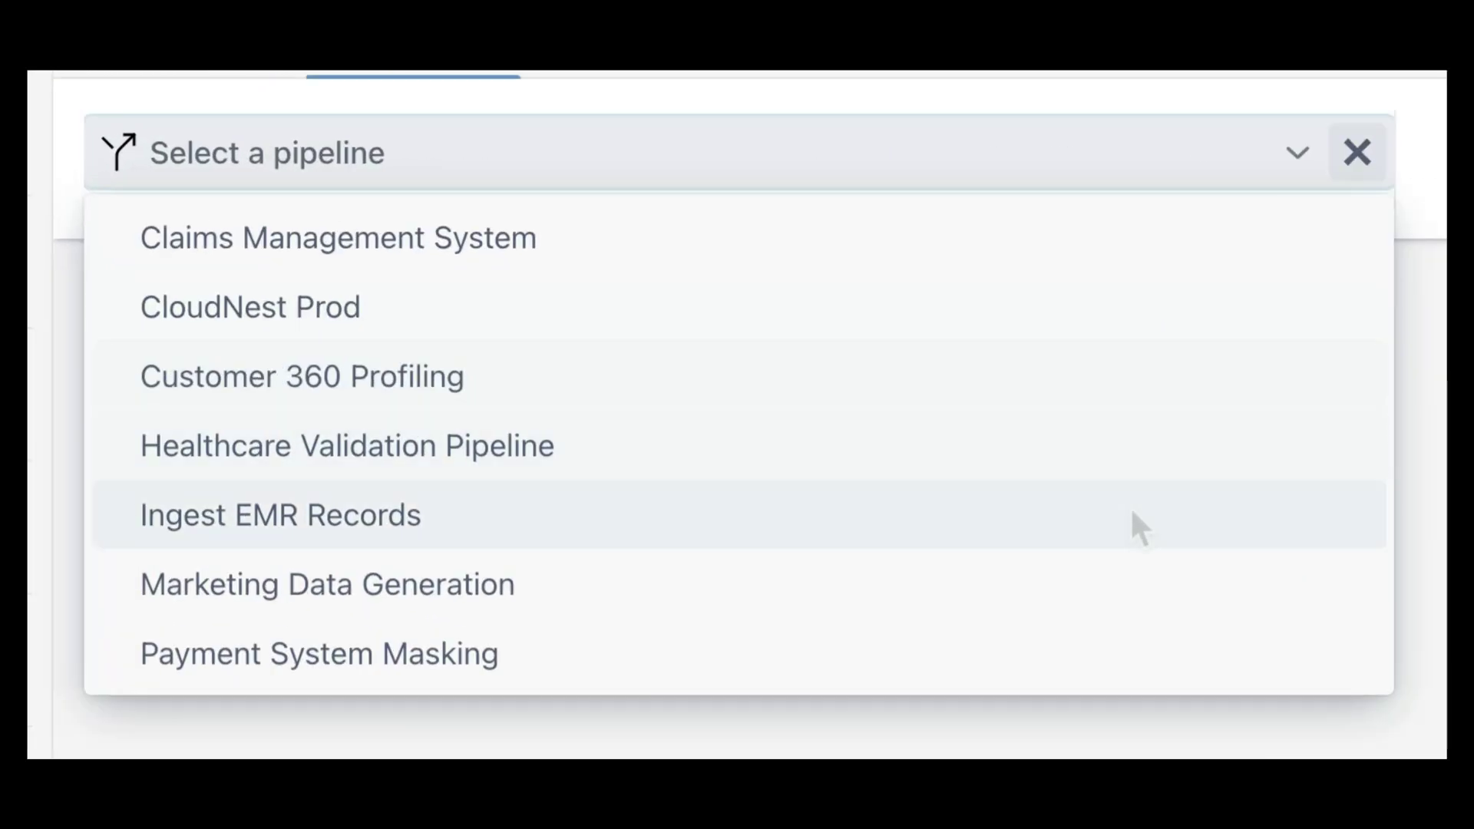
pyautogui.click(579, 306)
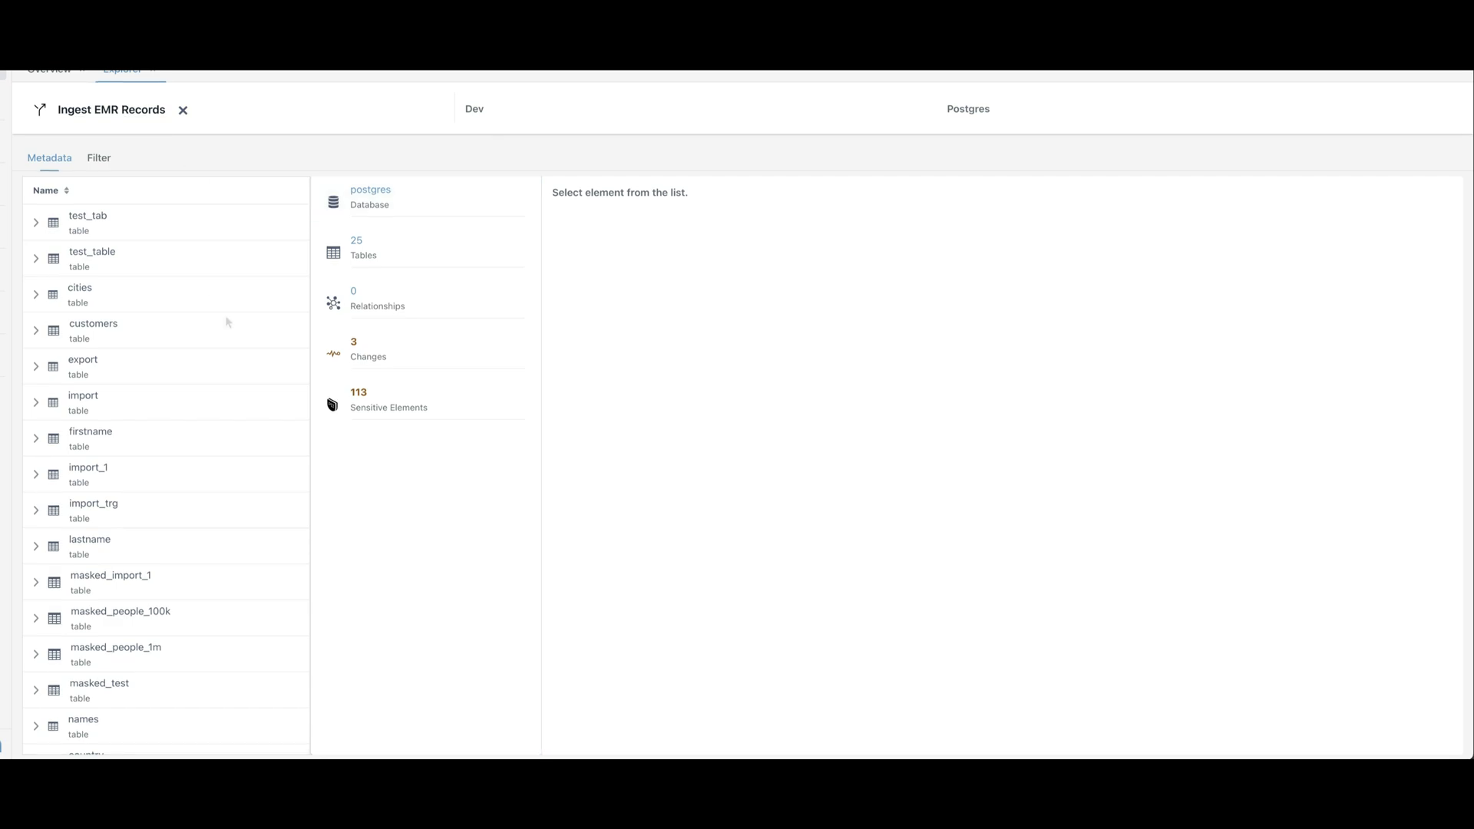
# View the database's metadata changes and inspect the columns of the customers table.
pyautogui.click(359, 350)
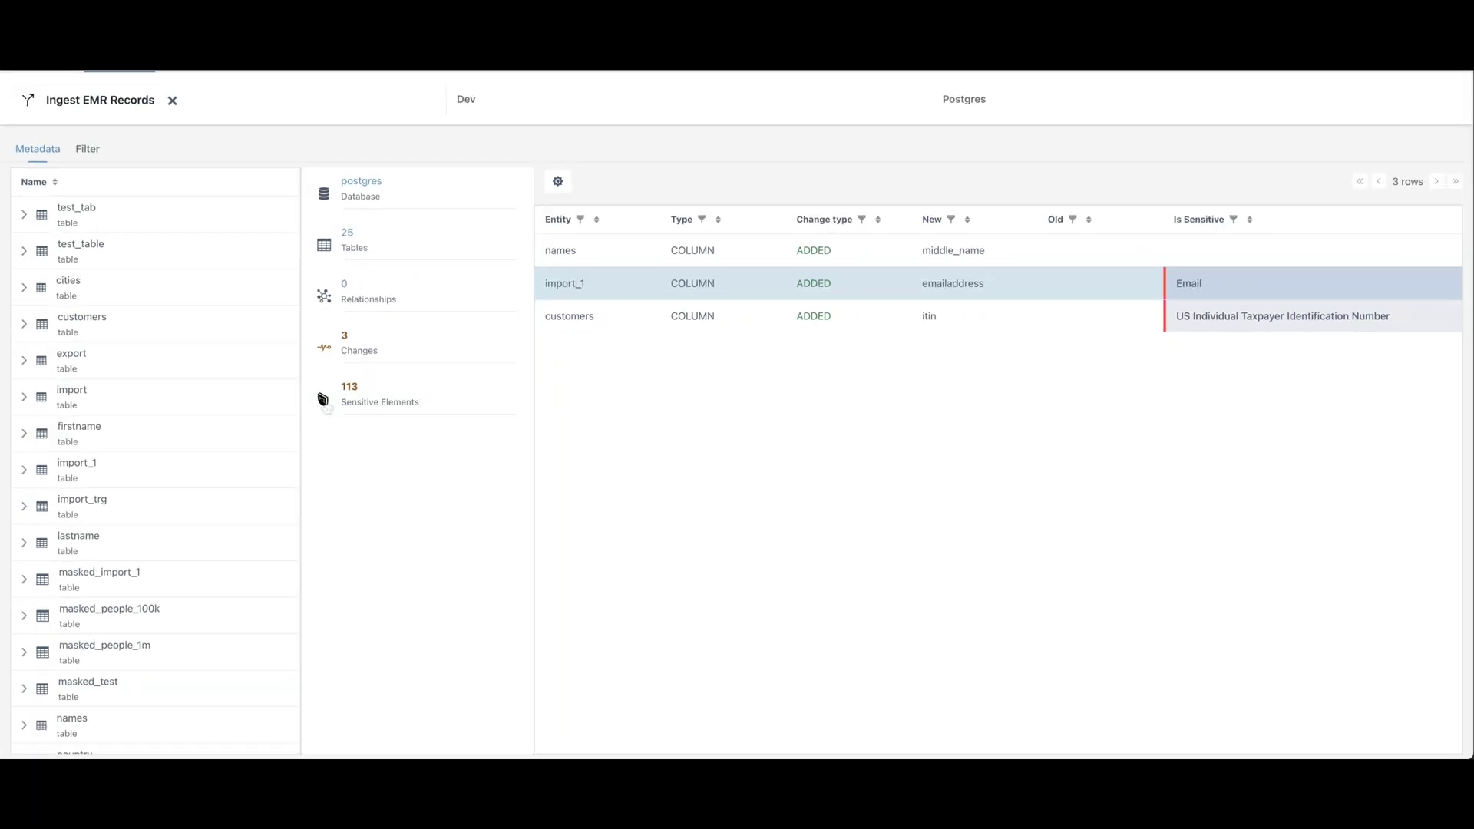
pyautogui.click(221, 331)
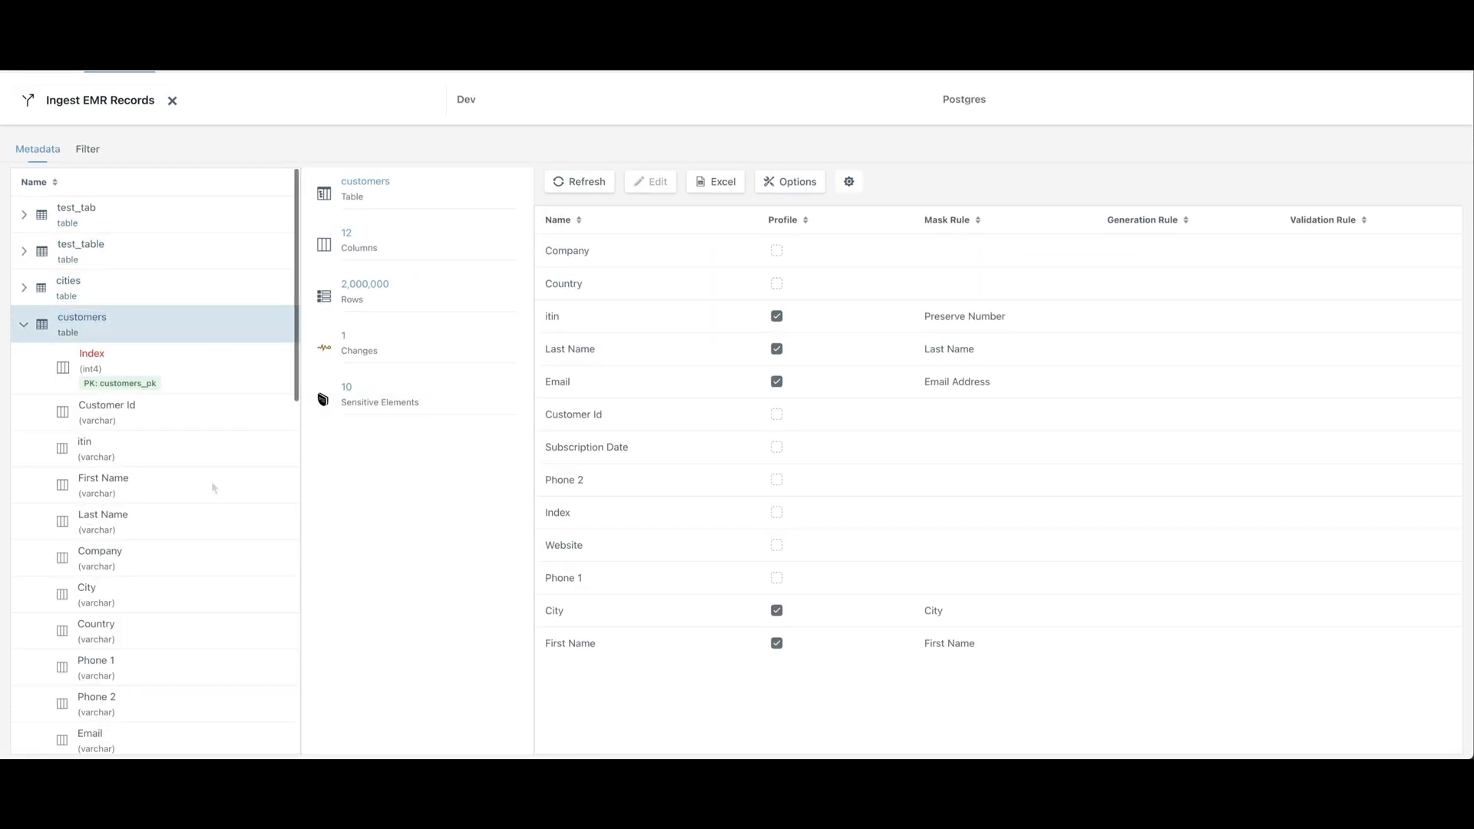
pyautogui.click(212, 485)
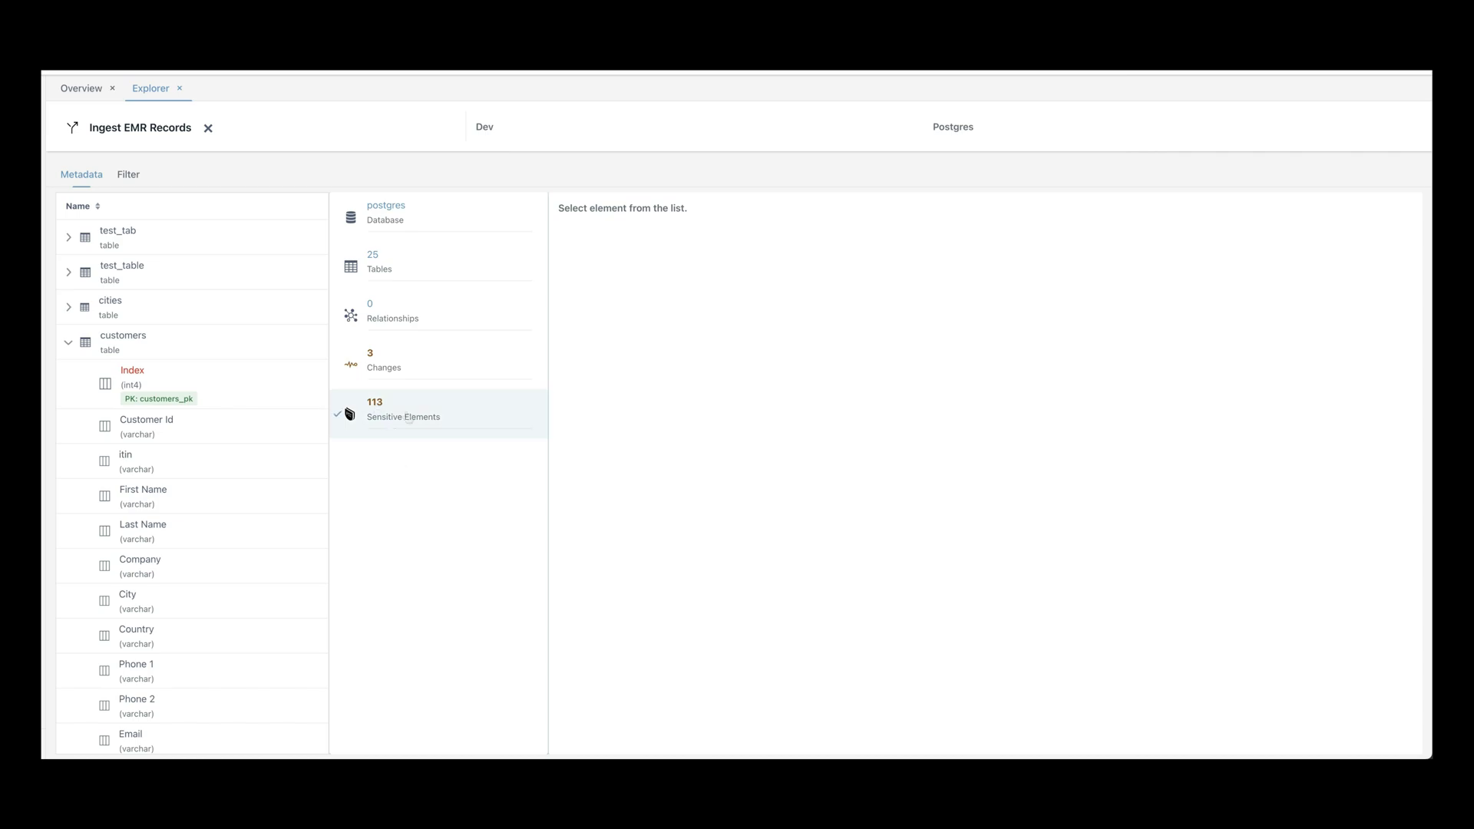
# Open the pipeline's sensitive elements results, drill the treemap into Social Security Number under synth, and return to its overview.
pyautogui.click(408, 418)
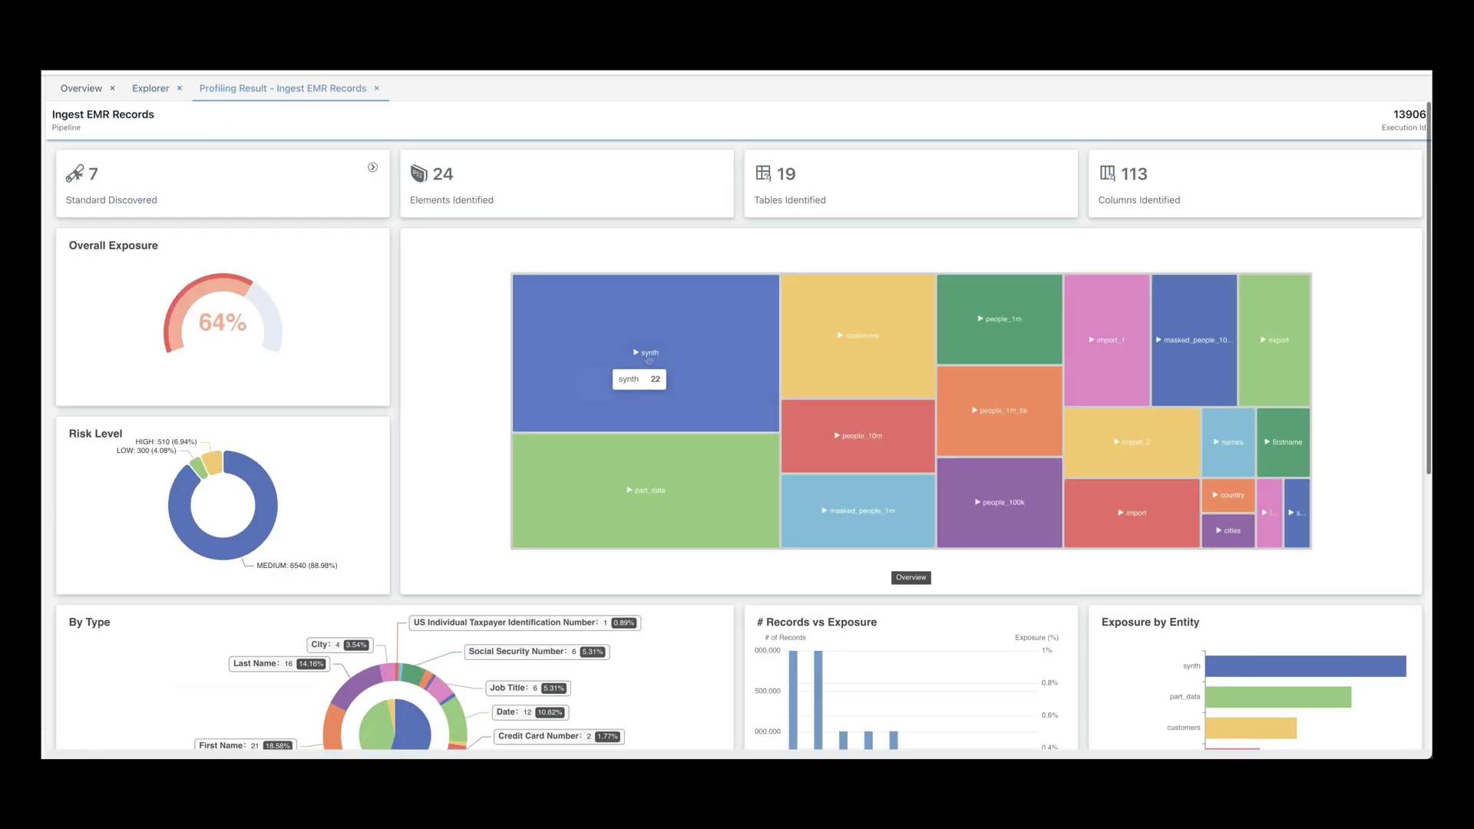
pyautogui.click(647, 359)
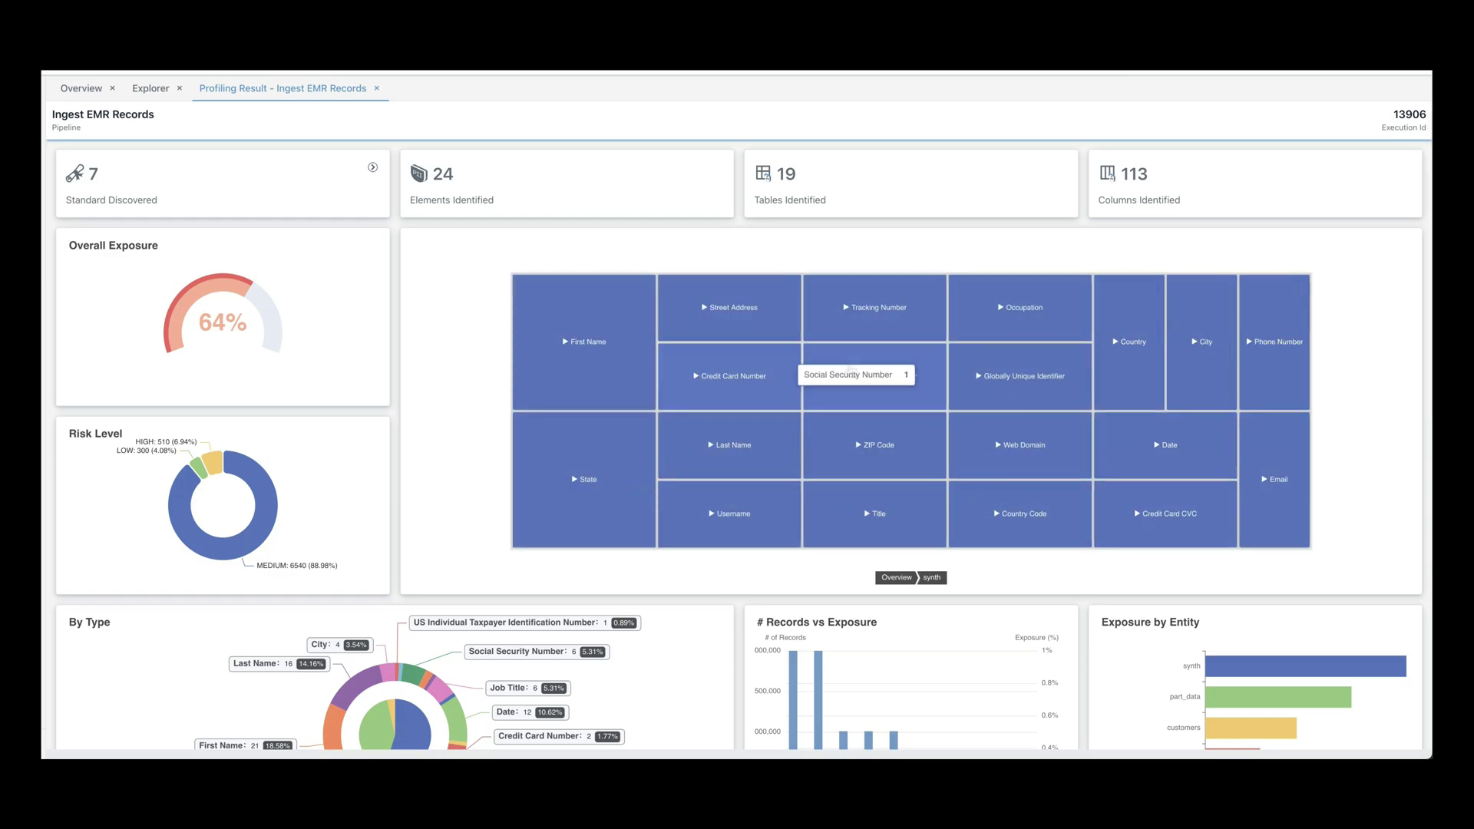
pyautogui.click(851, 379)
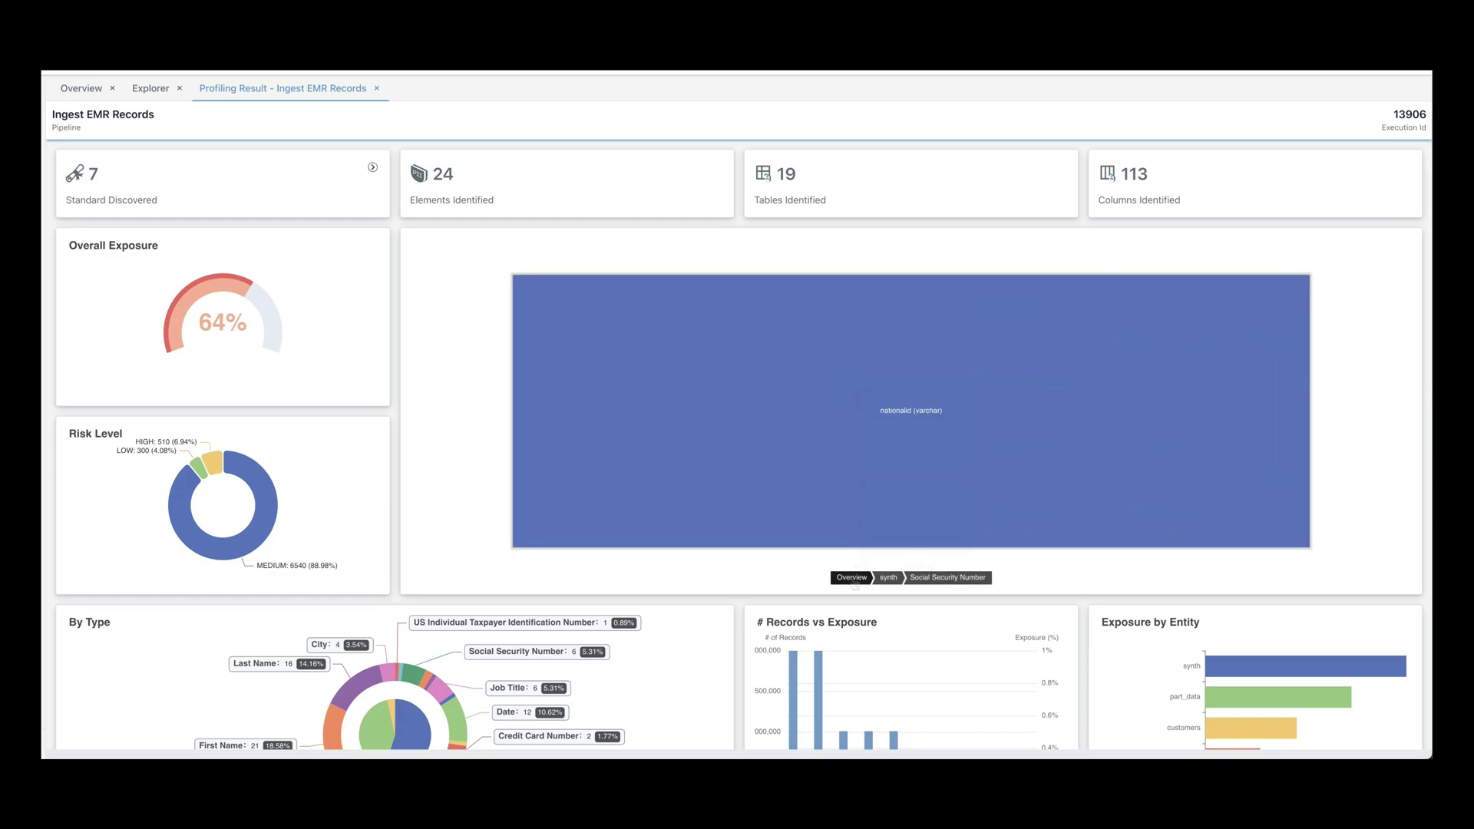
pyautogui.click(852, 577)
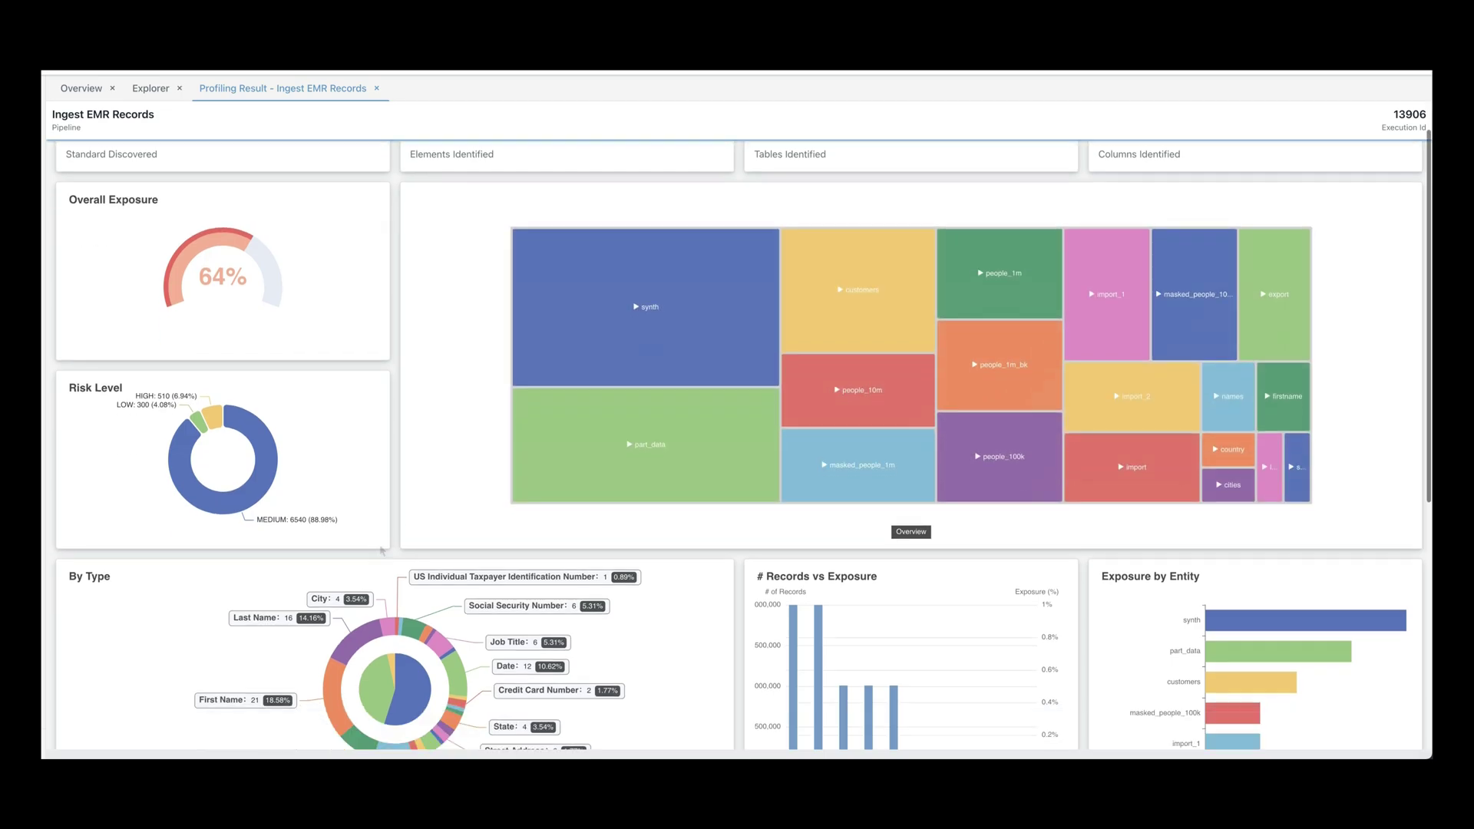
# Examine the profiling results by type, records versus exposure and exposure by entity, plus the table of tagged attributes.
pyautogui.scroll(-2, 460, 564)
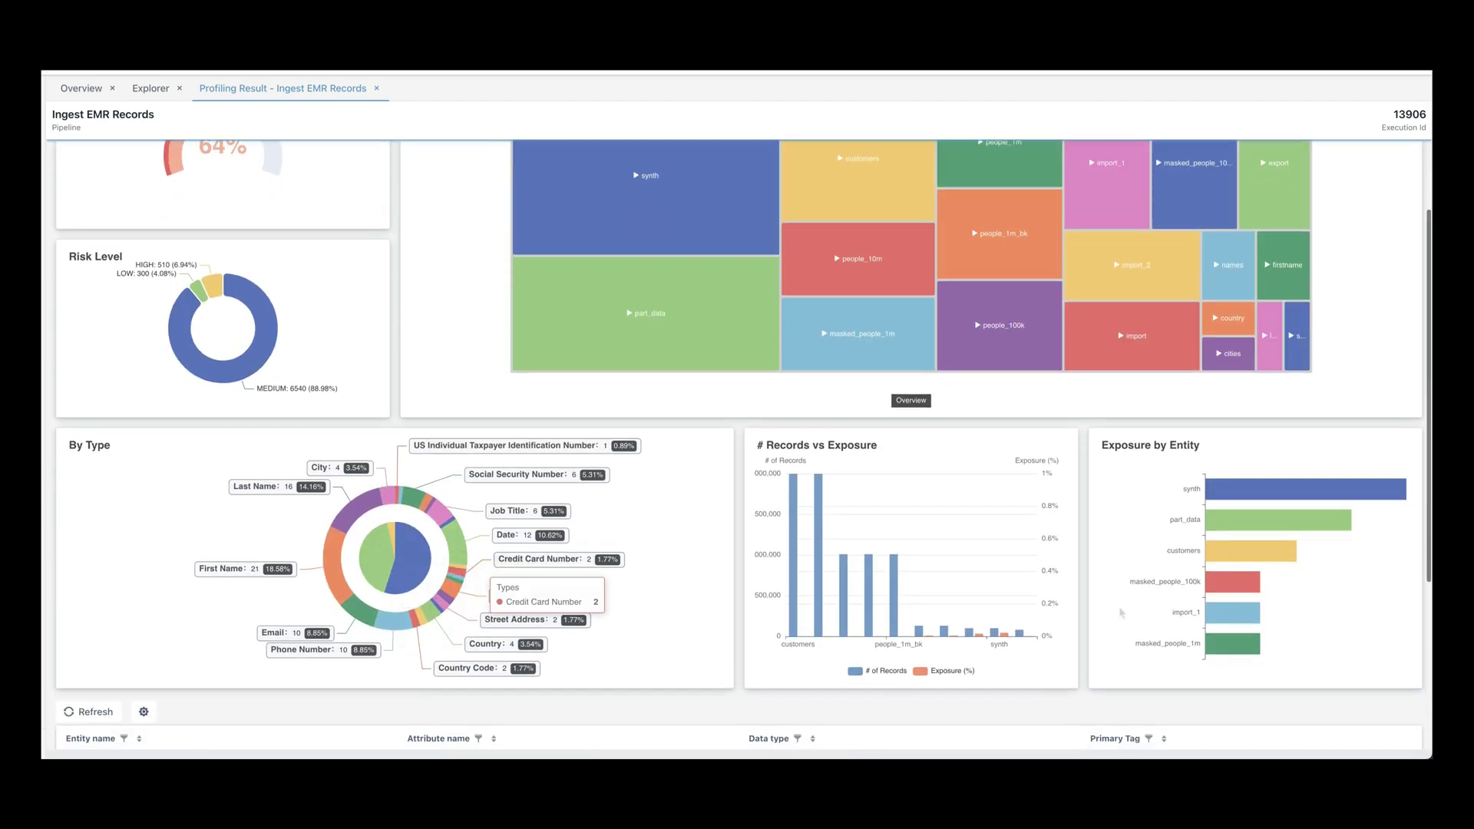
pyautogui.moveTo(1277, 576)
pyautogui.scroll(-2, 1278, 575)
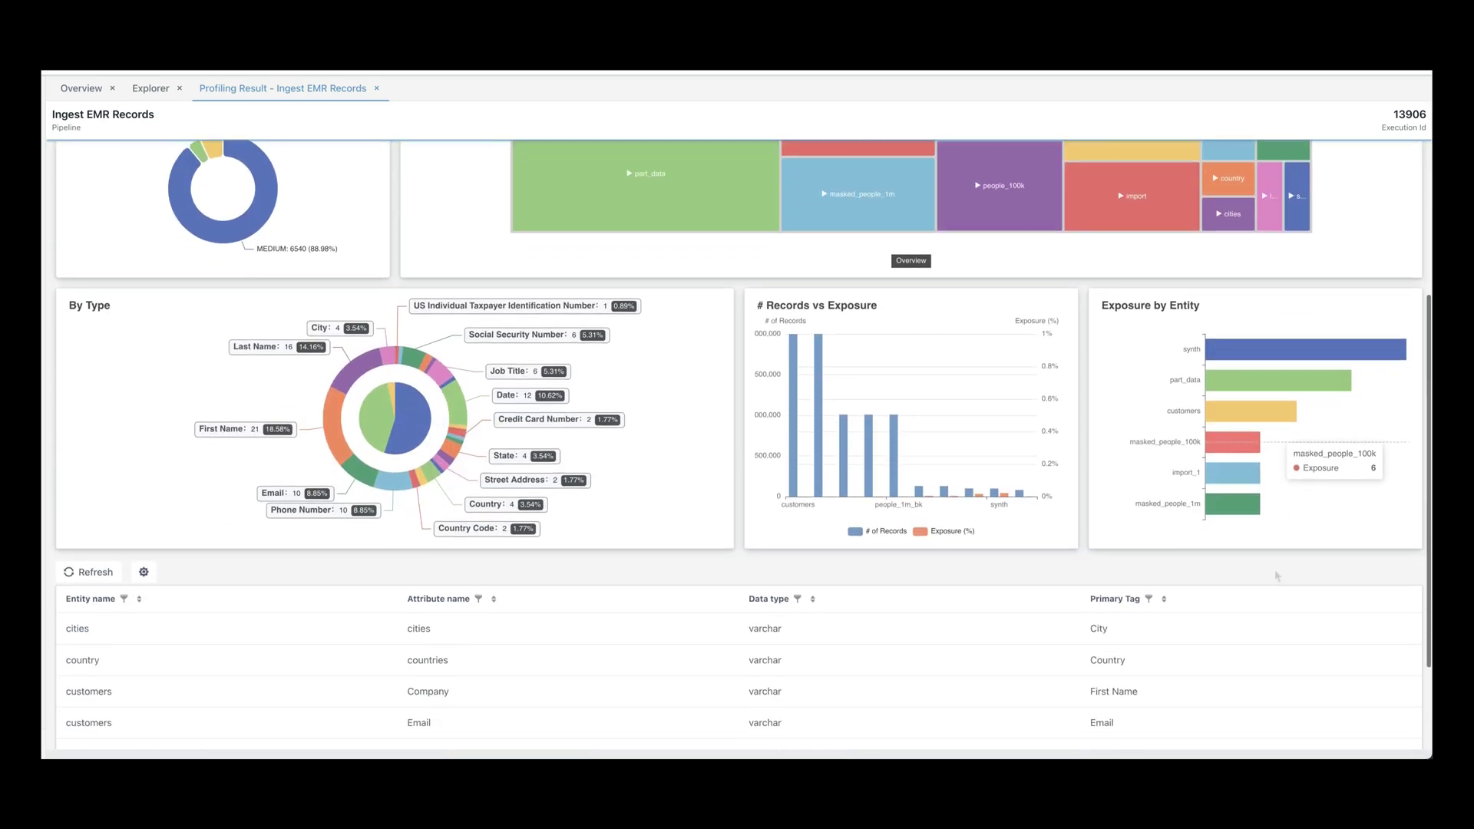
pyautogui.scroll(4, 1277, 576)
pyautogui.scroll(1, 1277, 575)
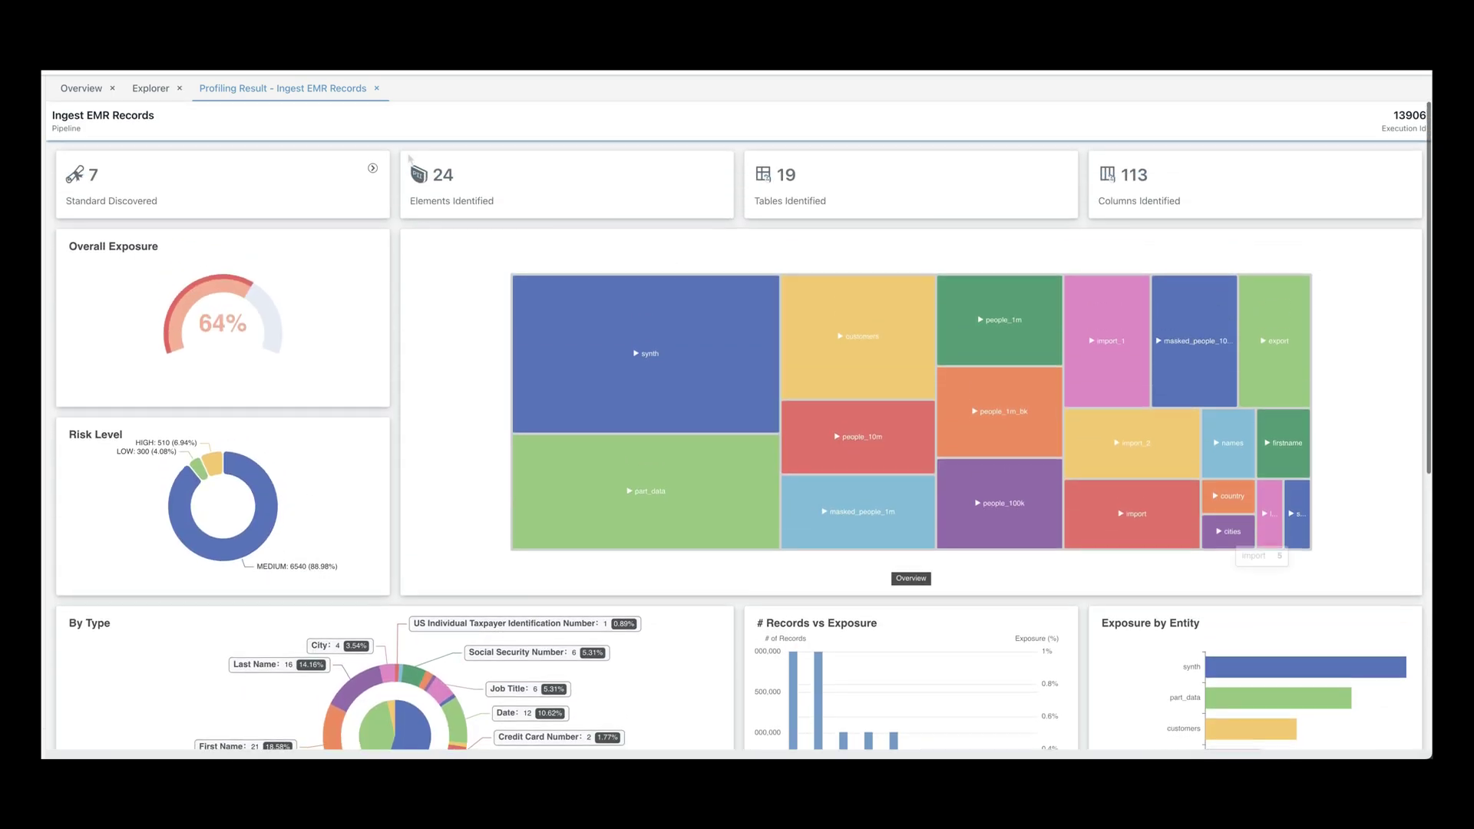
# Open the risk exposure report from the discovered standards and review its risk distribution and standard-wise impact charts.
pyautogui.click(372, 168)
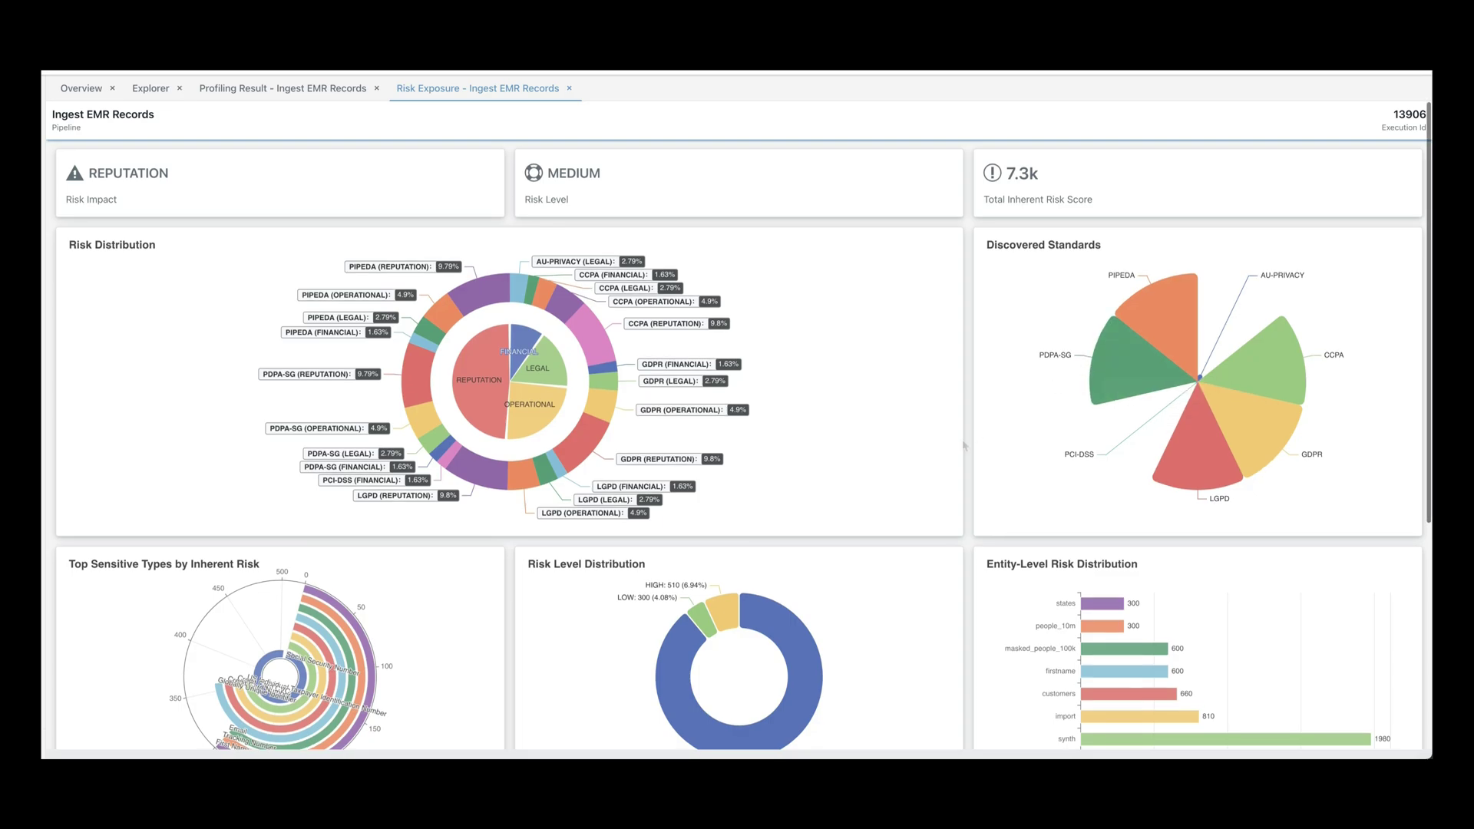
pyautogui.scroll(-3, 964, 445)
pyautogui.scroll(-2, 965, 445)
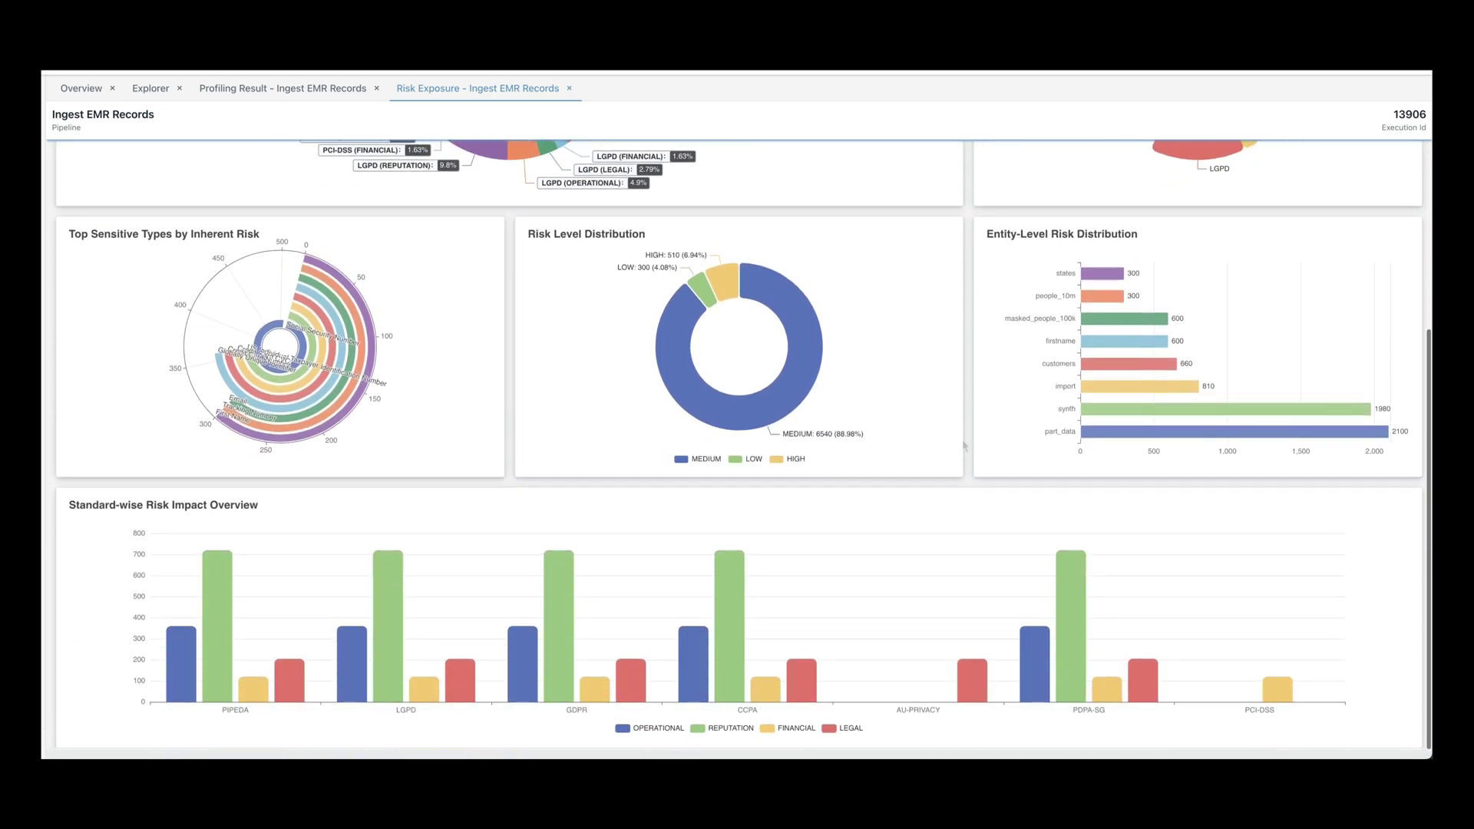
pyautogui.scroll(3, 964, 445)
pyautogui.scroll(2, 964, 445)
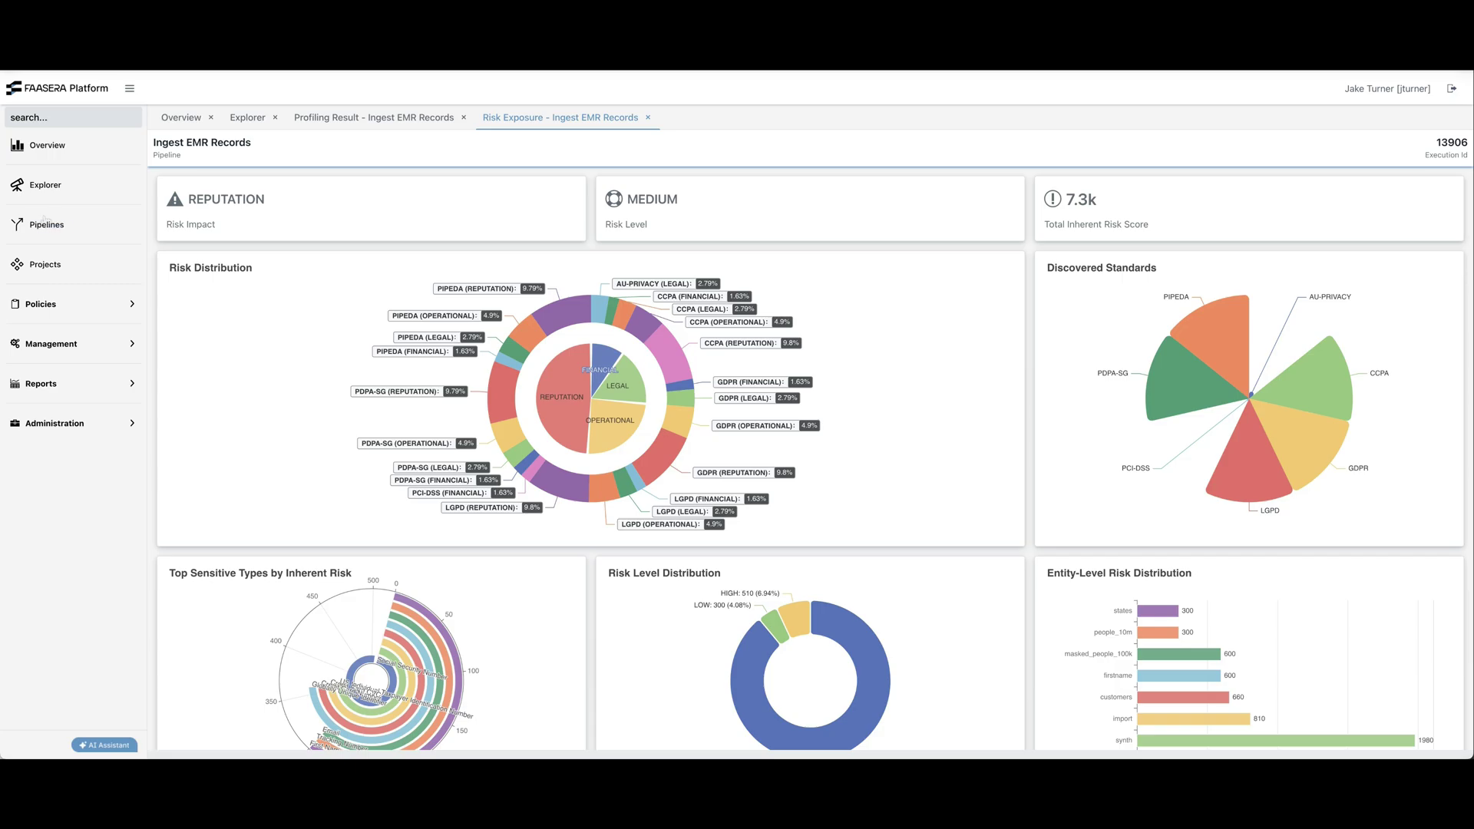
# Open the pipelines list and review each pipeline's task execution chart and status.
pyautogui.click(48, 226)
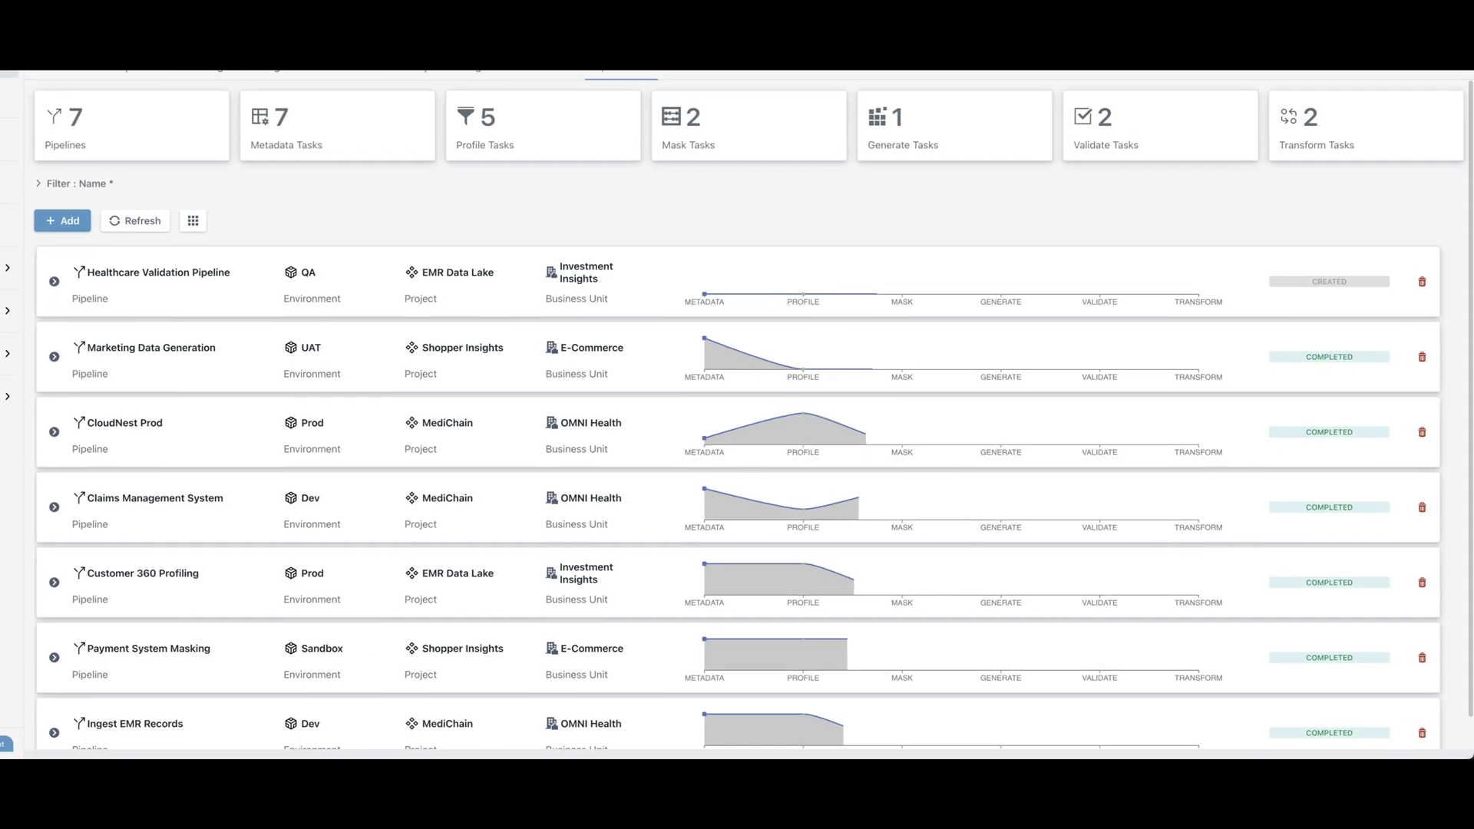
pyautogui.moveTo(698, 337)
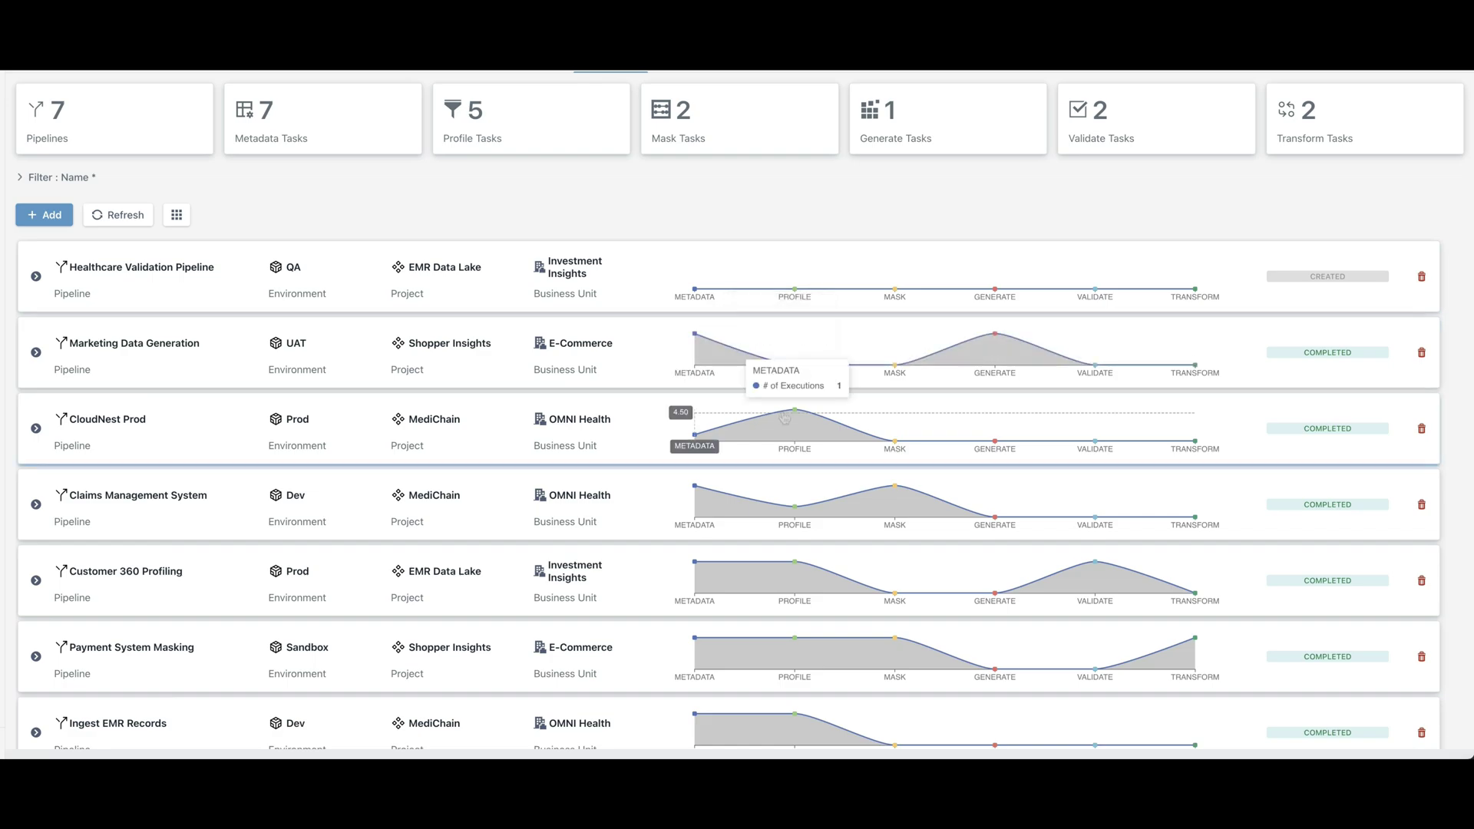
pyautogui.moveTo(769, 459)
pyautogui.moveTo(731, 496)
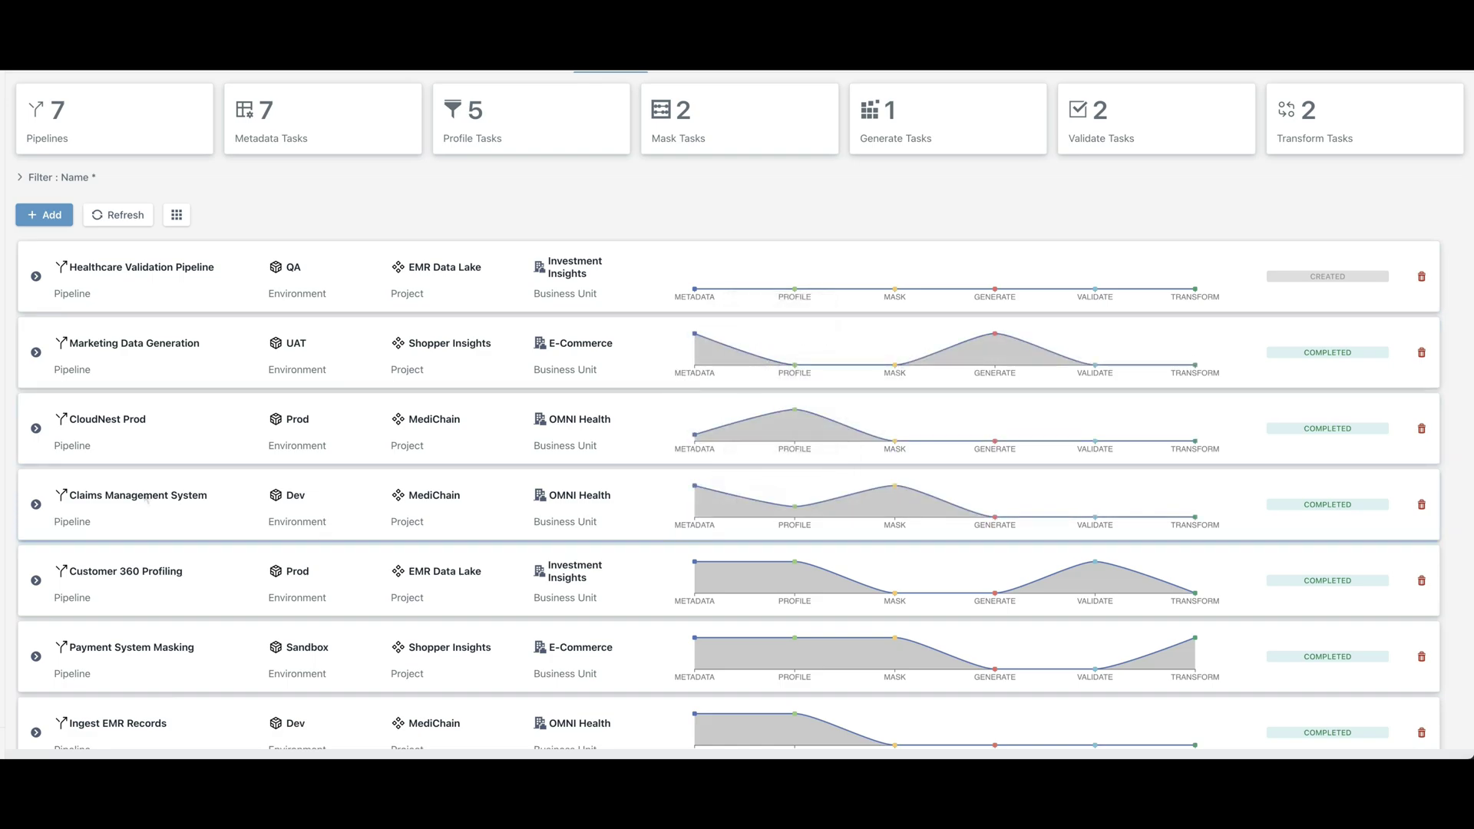
pyautogui.scroll(-1, 8, 477)
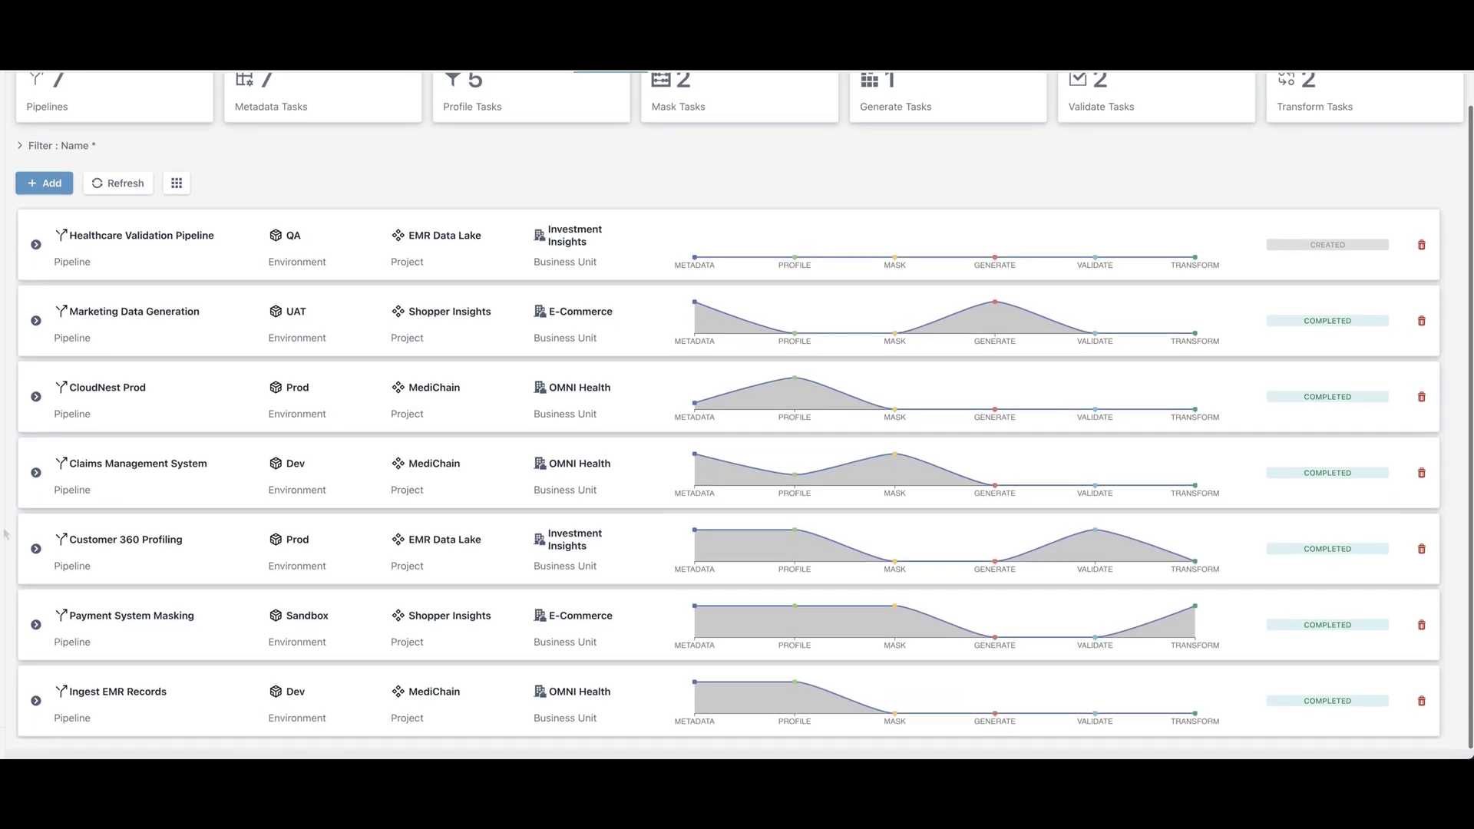
# Open the Ingest EMR Records pipeline, collapse its overview, and view the settings for a new Mask task without adding it.
pyautogui.click(38, 707)
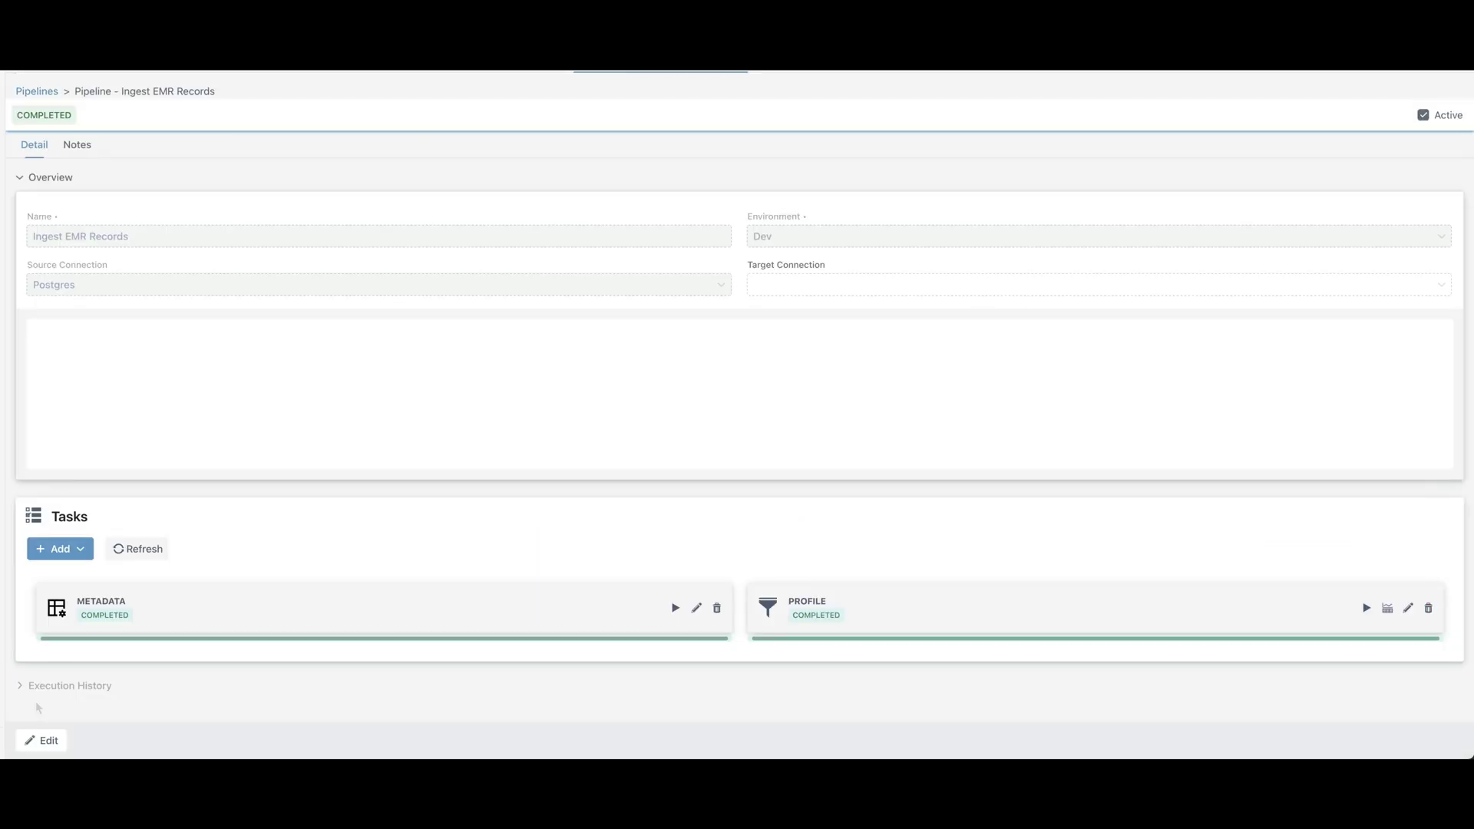
pyautogui.click(21, 178)
pyautogui.click(82, 253)
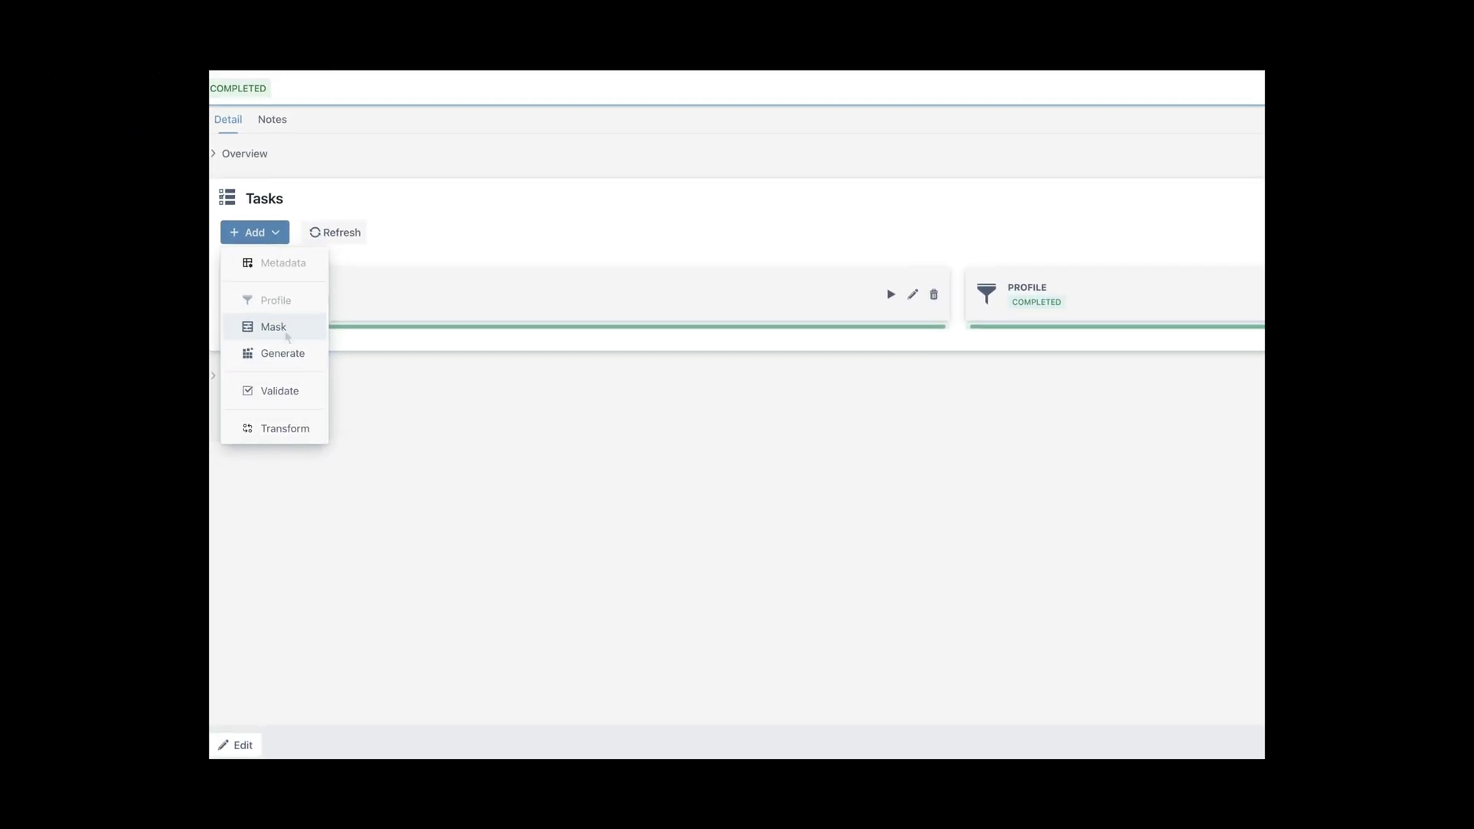
pyautogui.click(285, 332)
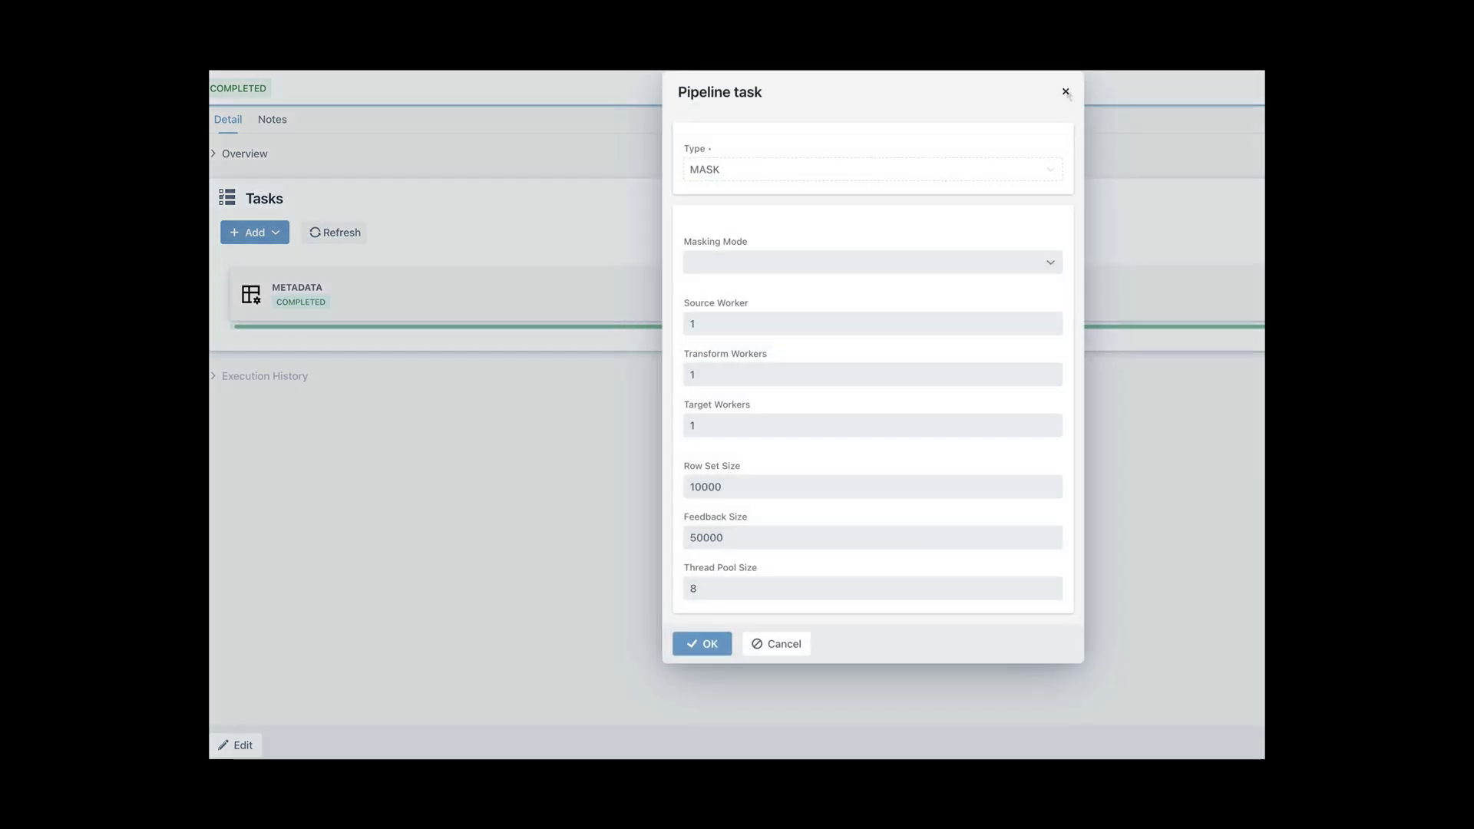
pyautogui.click(1065, 91)
# Review the Profile task's execution history for runs 13,904, 13,905 and 13,906, and open the profiling result of run 13,905.
pyautogui.click(935, 299)
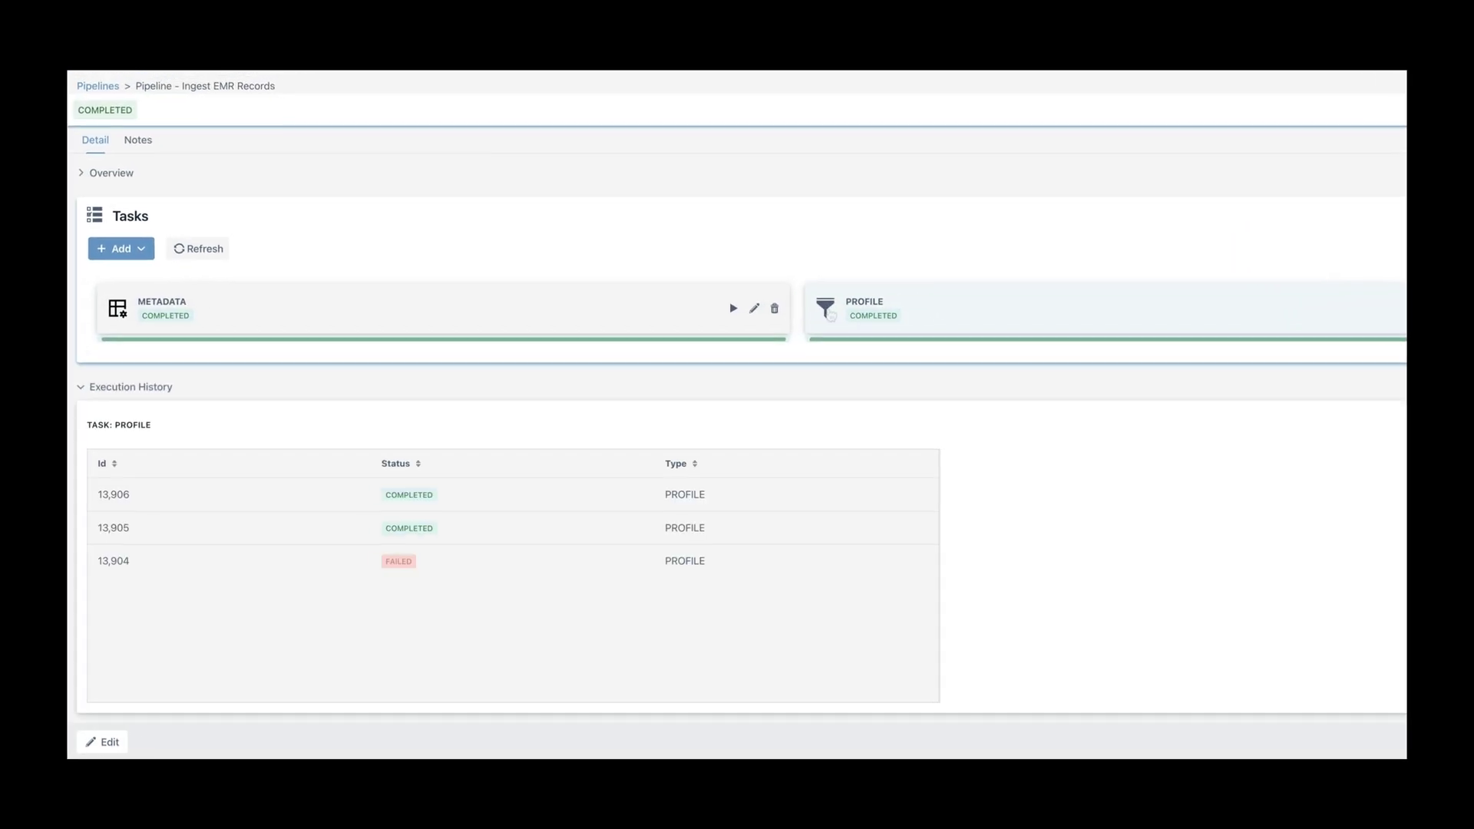
pyautogui.click(664, 563)
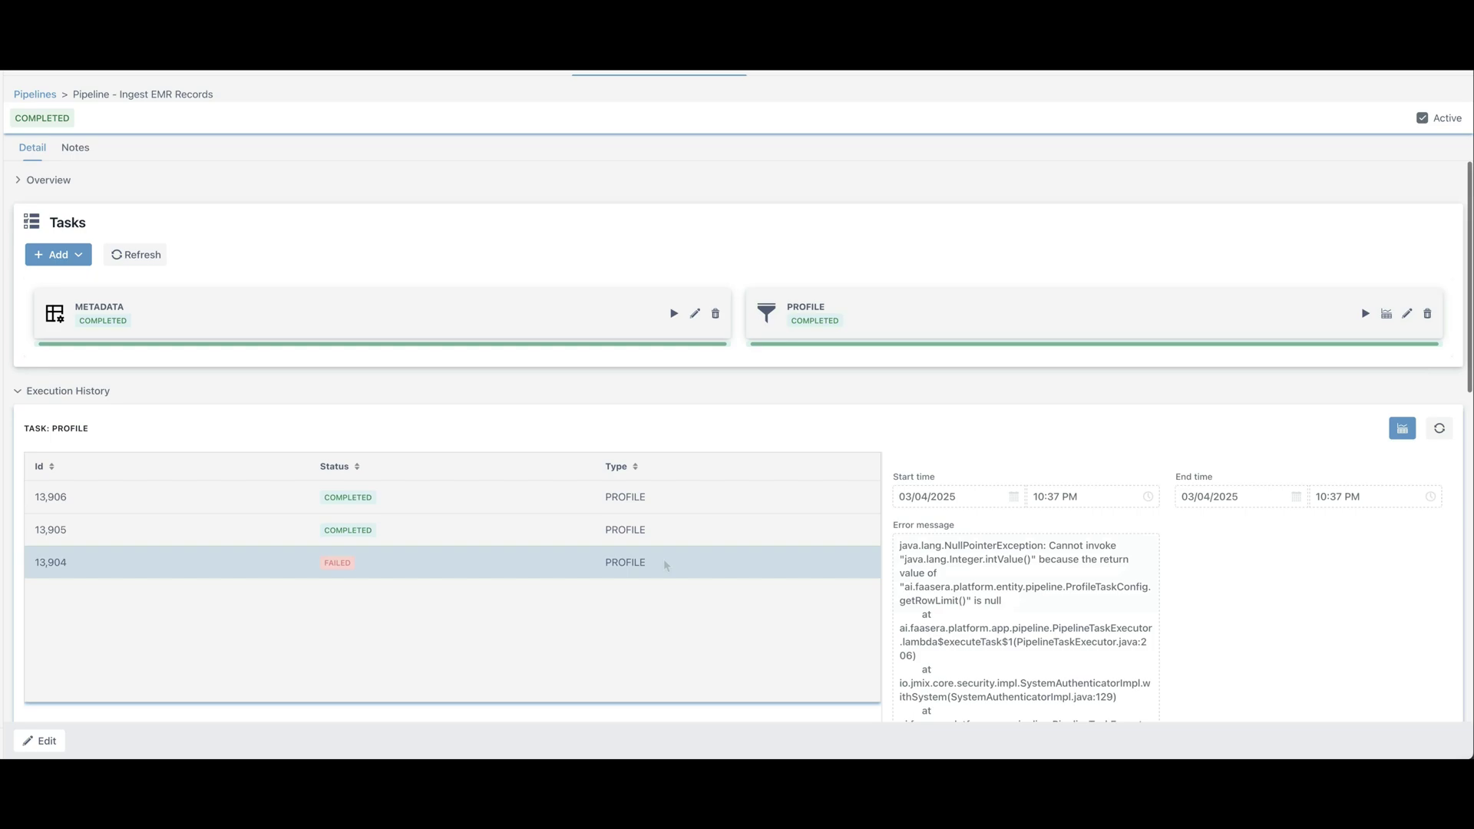
pyautogui.click(674, 535)
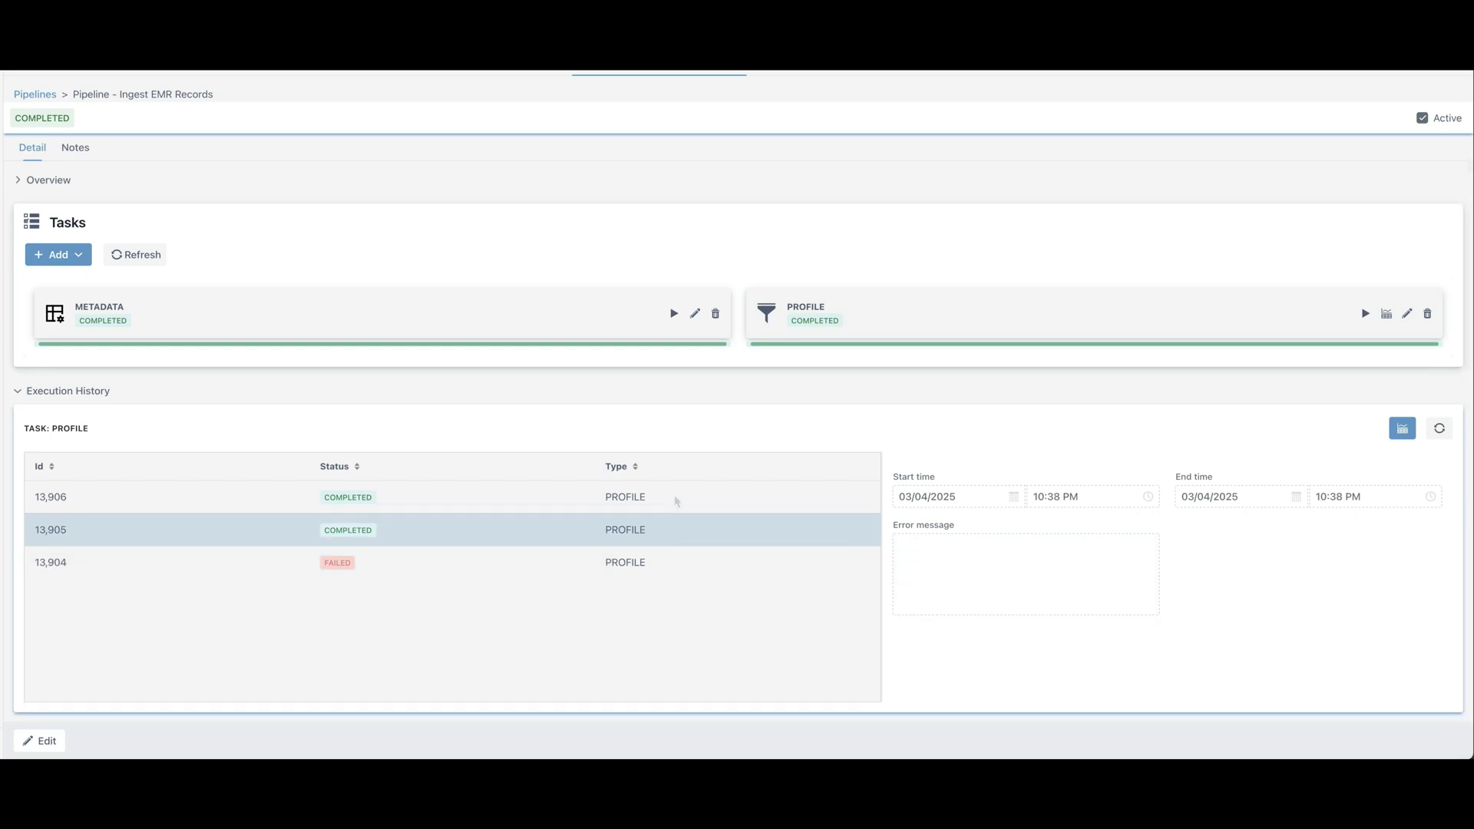
pyautogui.click(676, 501)
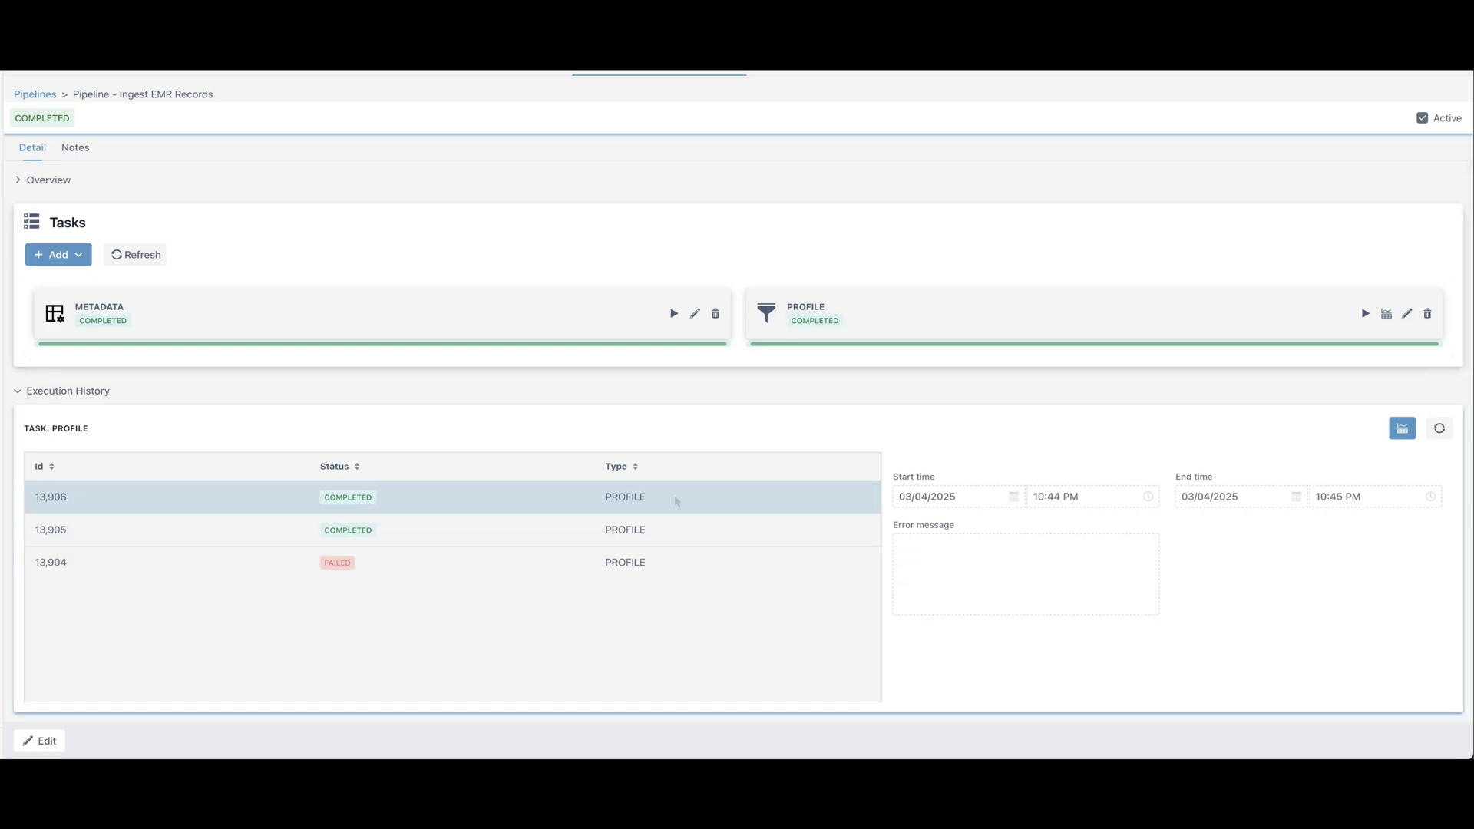
pyautogui.tripleClick(655, 529)
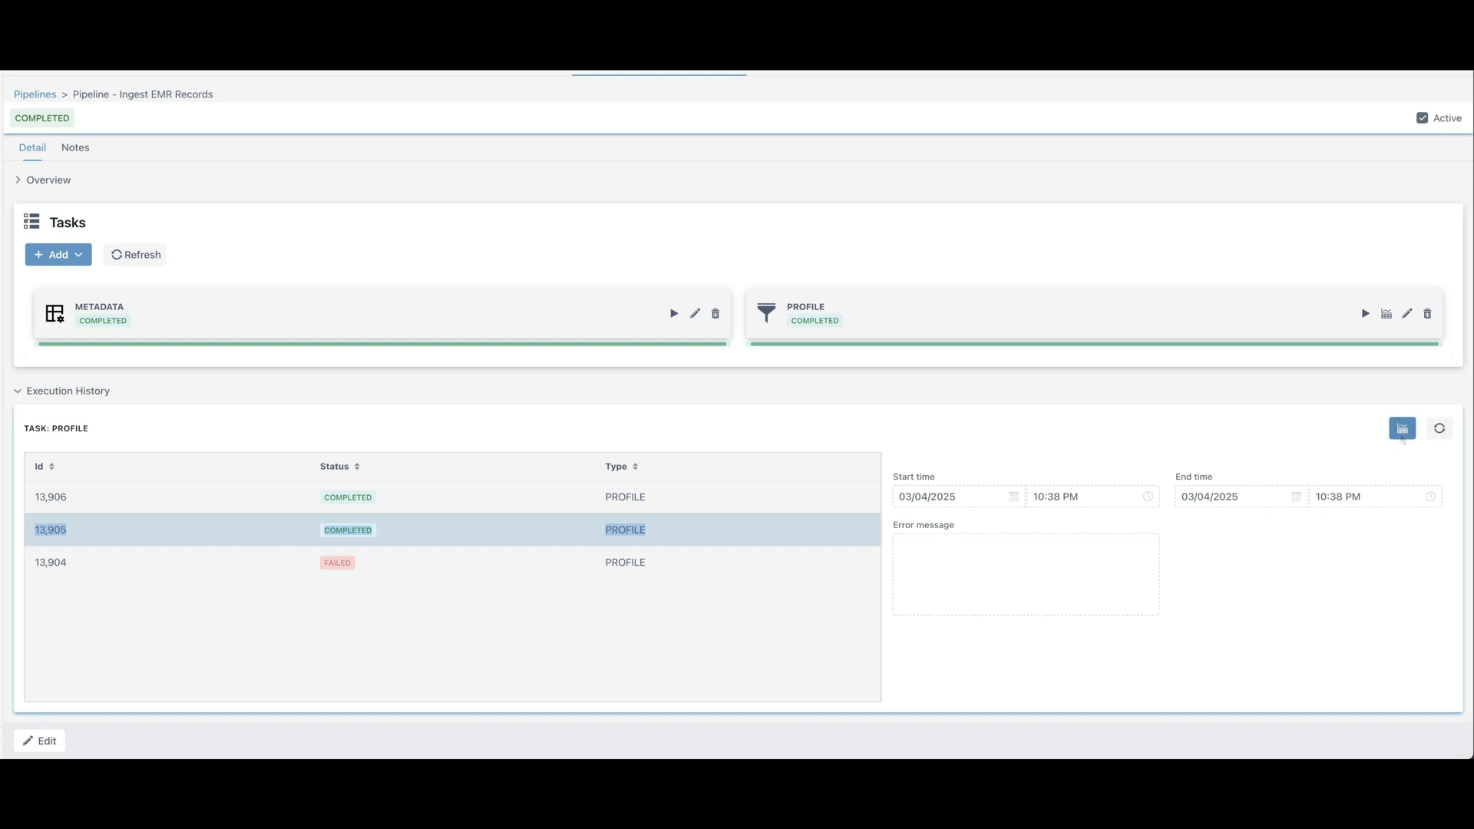
pyautogui.click(1402, 430)
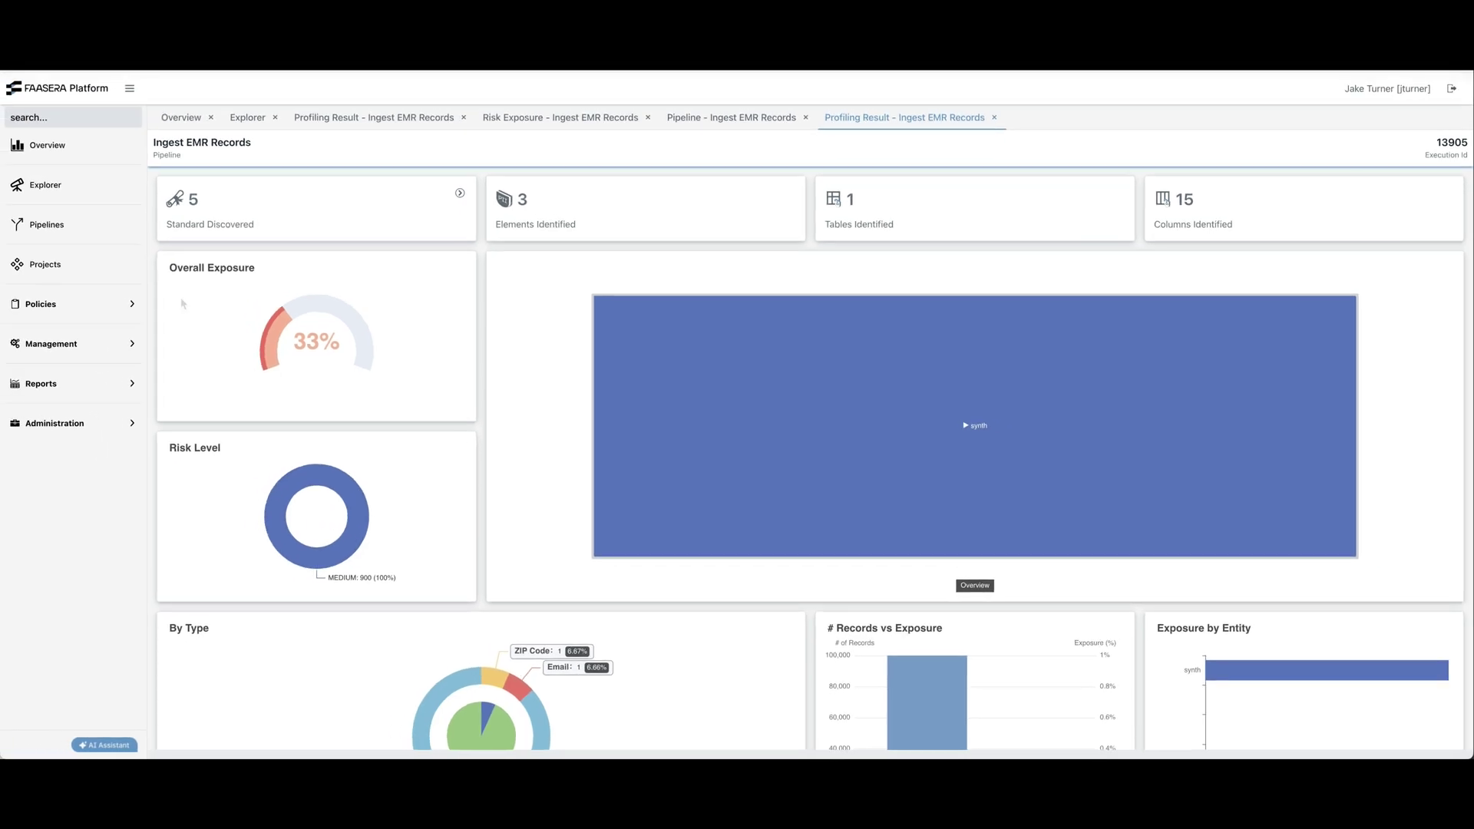
# Open the MediChain project from the projects list and review its ownership, budget and environments.
pyautogui.click(62, 265)
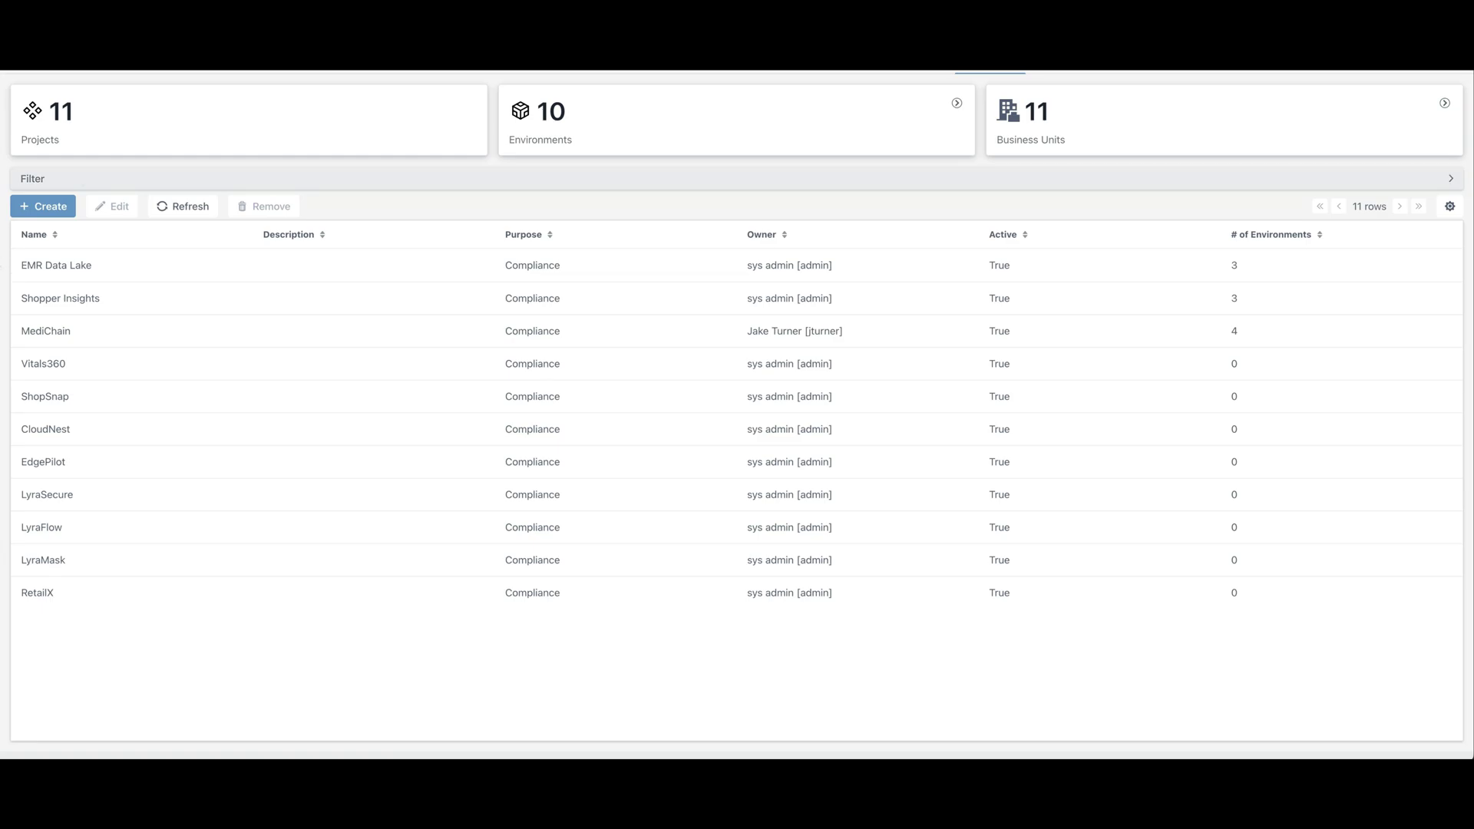
pyautogui.click(29, 331)
pyautogui.doubleClick(29, 331)
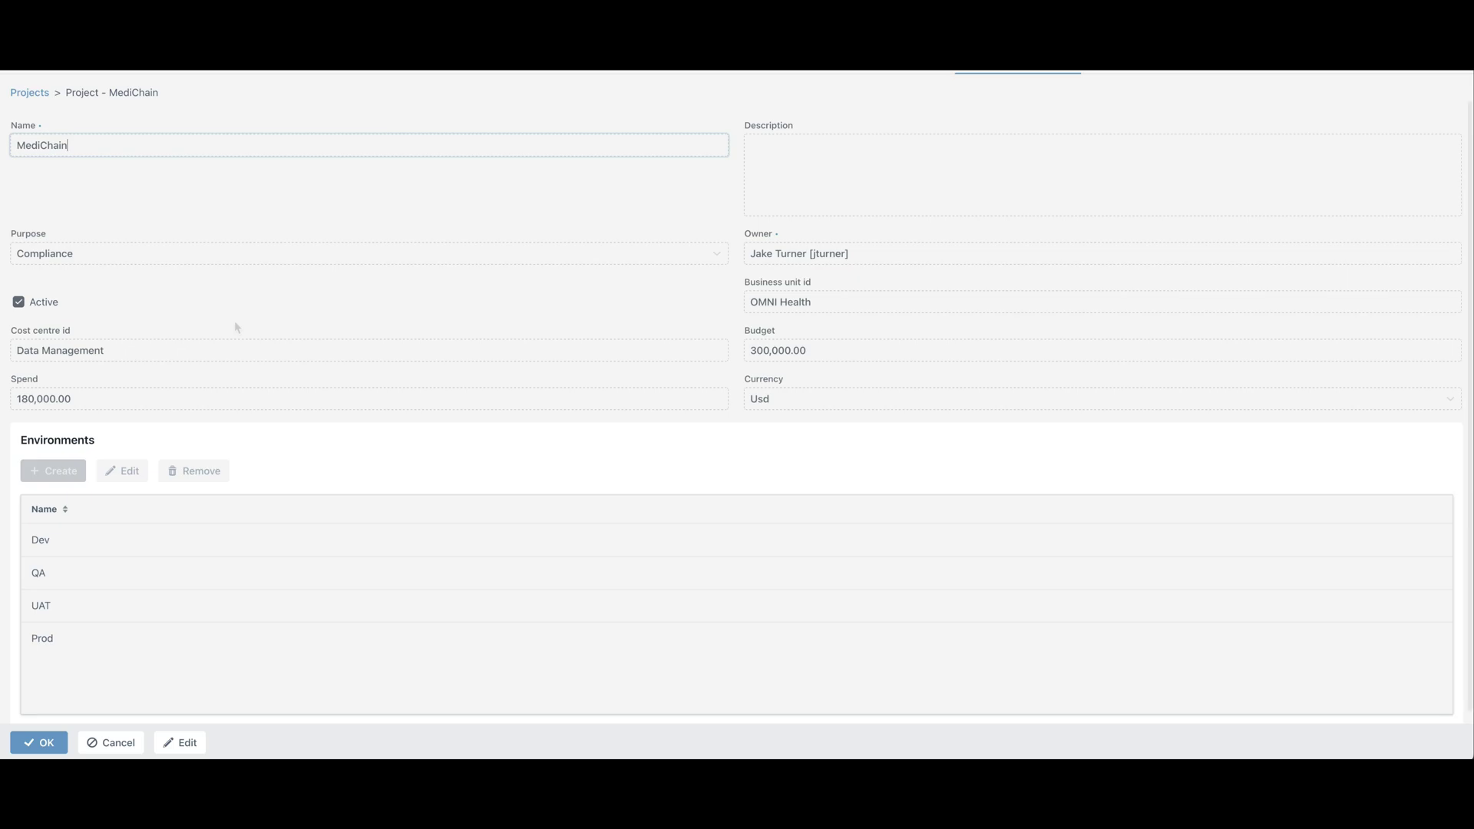
pyautogui.scroll(-1, 238, 328)
pyautogui.scroll(1, 237, 328)
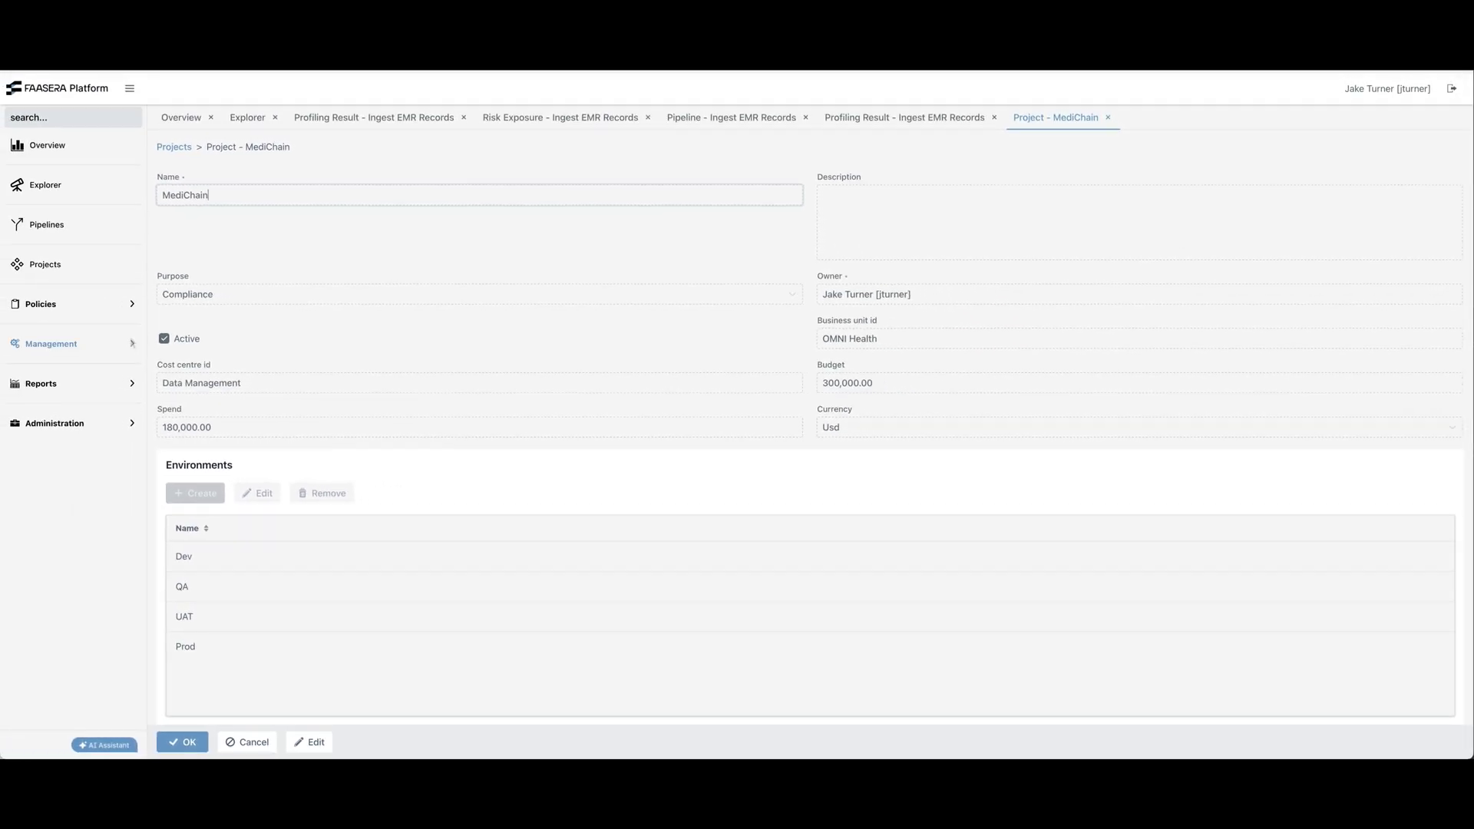
# Review the list of recognizers with their risk levels, and open the list of compliance standards.
pyautogui.click(132, 343)
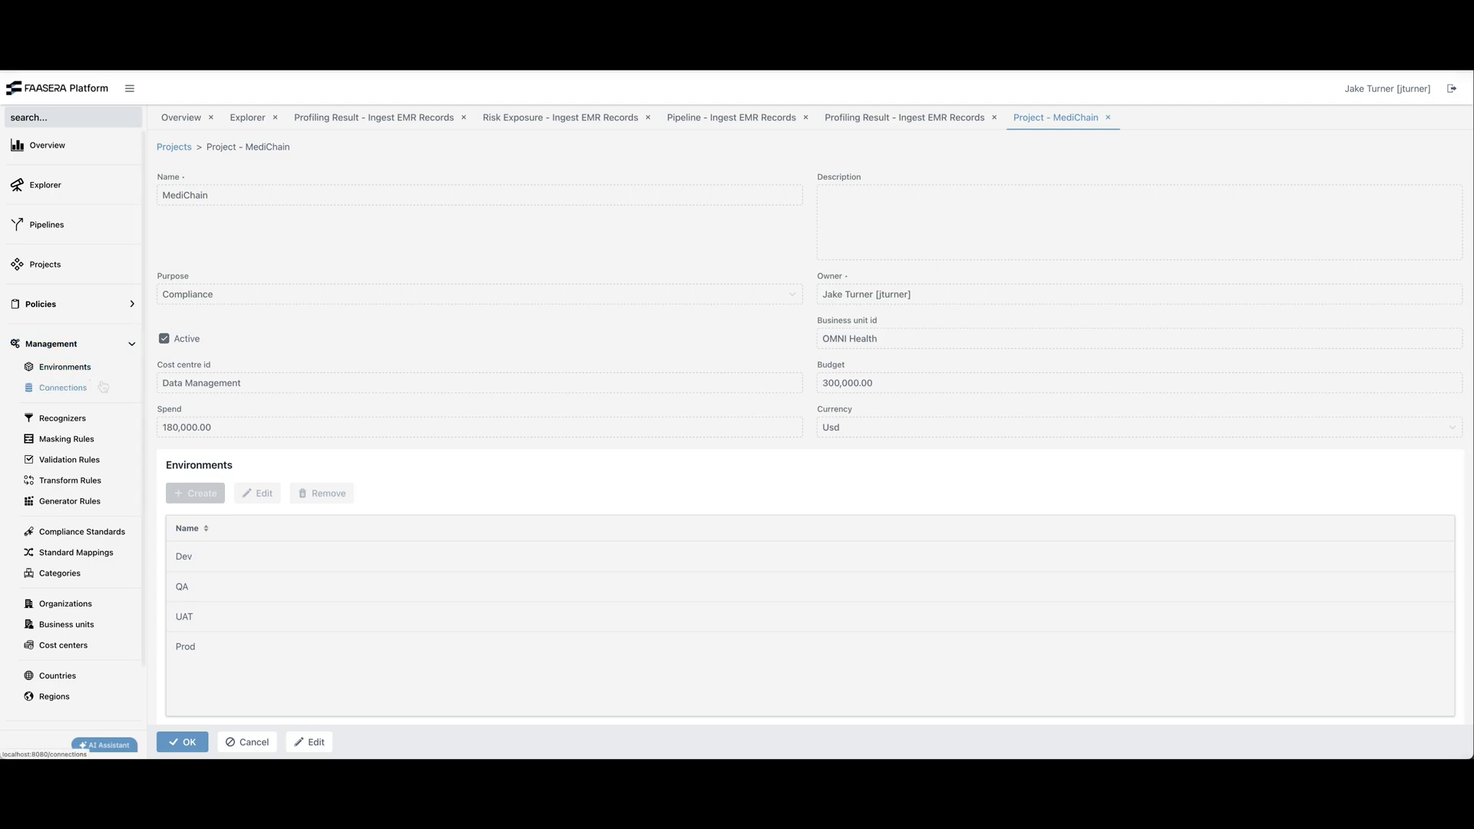
pyautogui.scroll(-2, 99, 386)
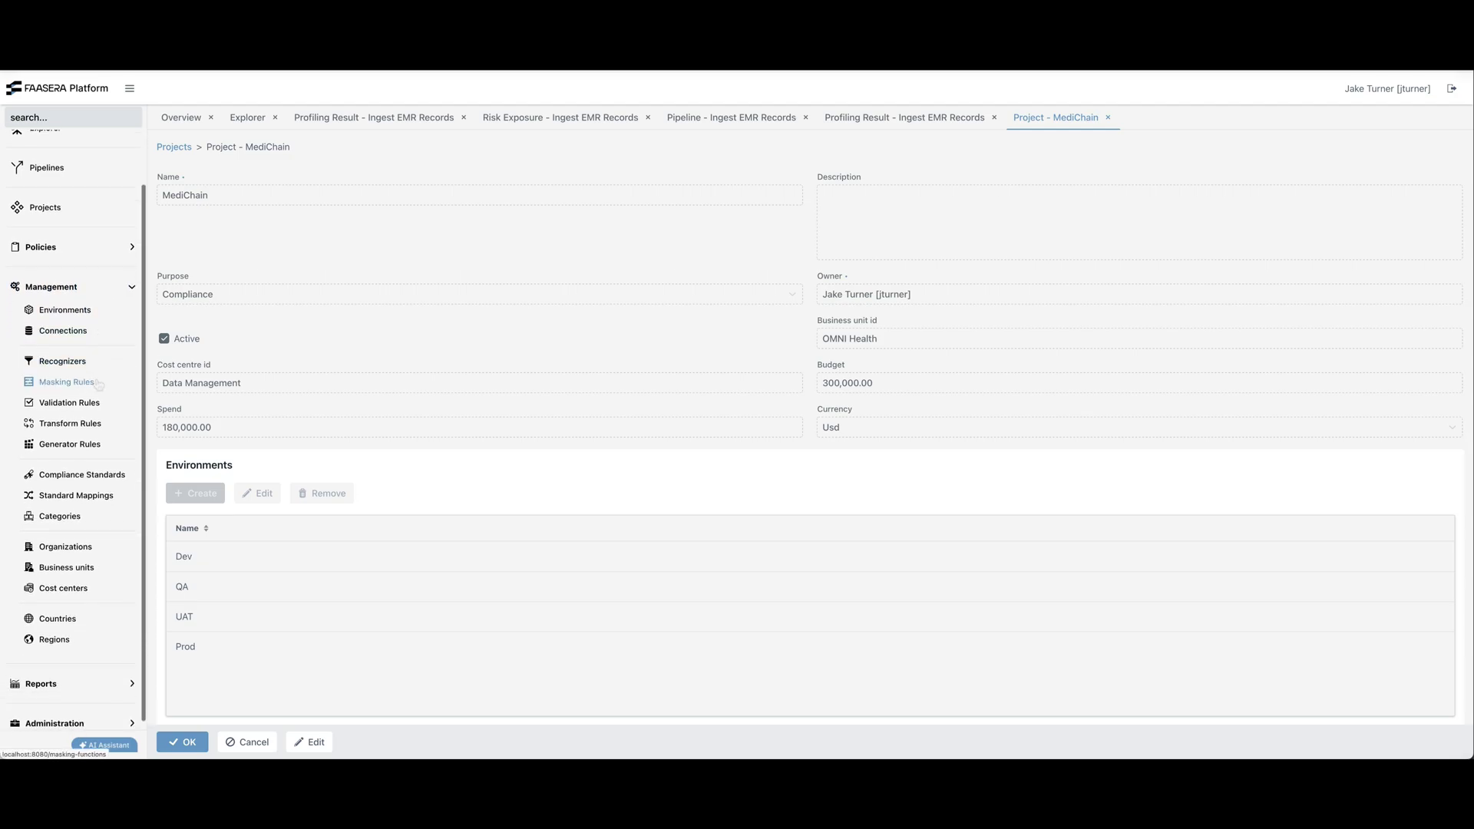
pyautogui.click(77, 366)
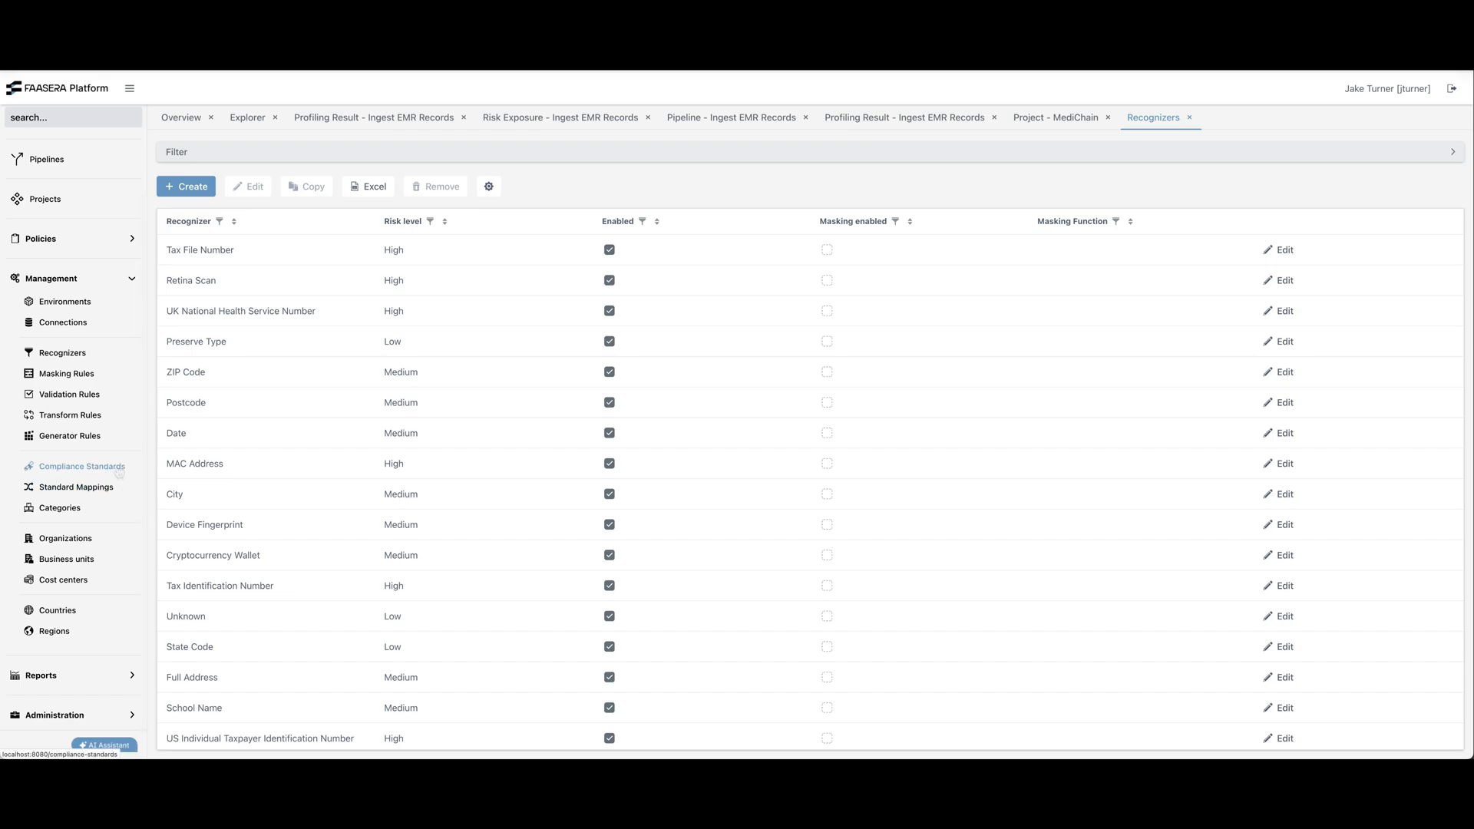
pyautogui.click(119, 471)
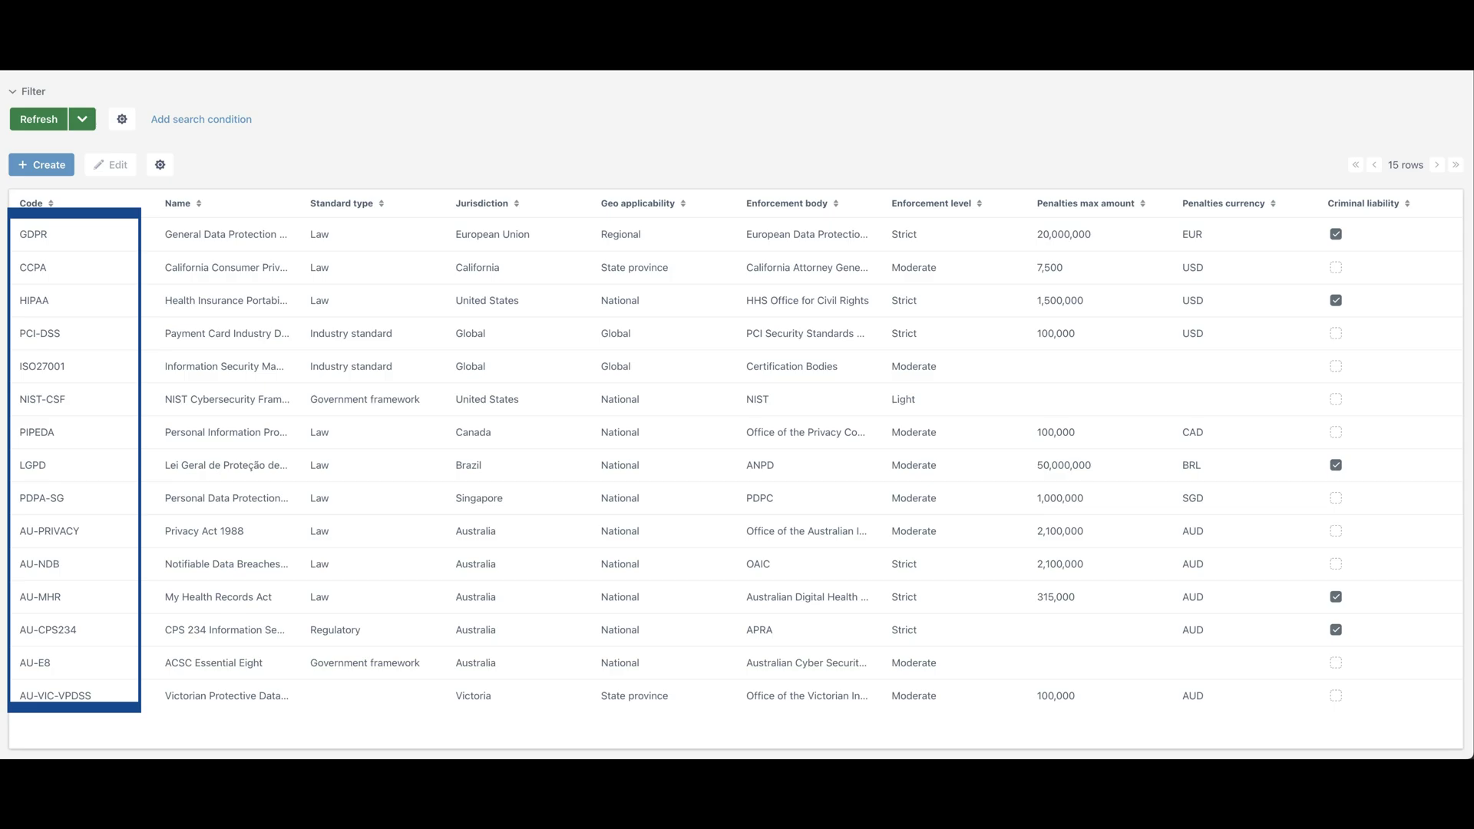
# Open the standard mapping of the California Consumer Privacy Act to Clickstream Data and examine its risk, control, retention and audit fields.
pyautogui.click(91, 489)
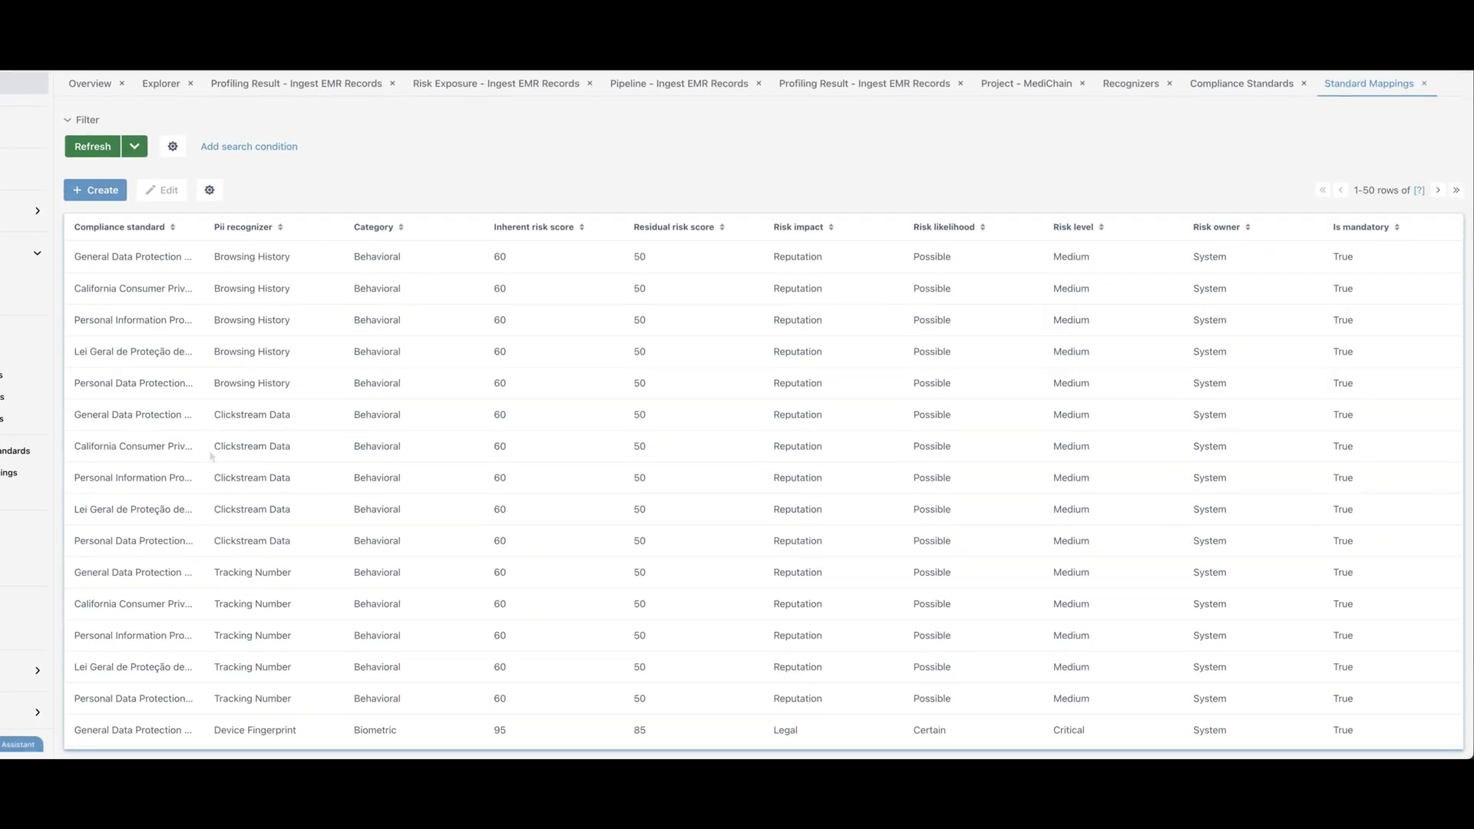
pyautogui.doubleClick(211, 453)
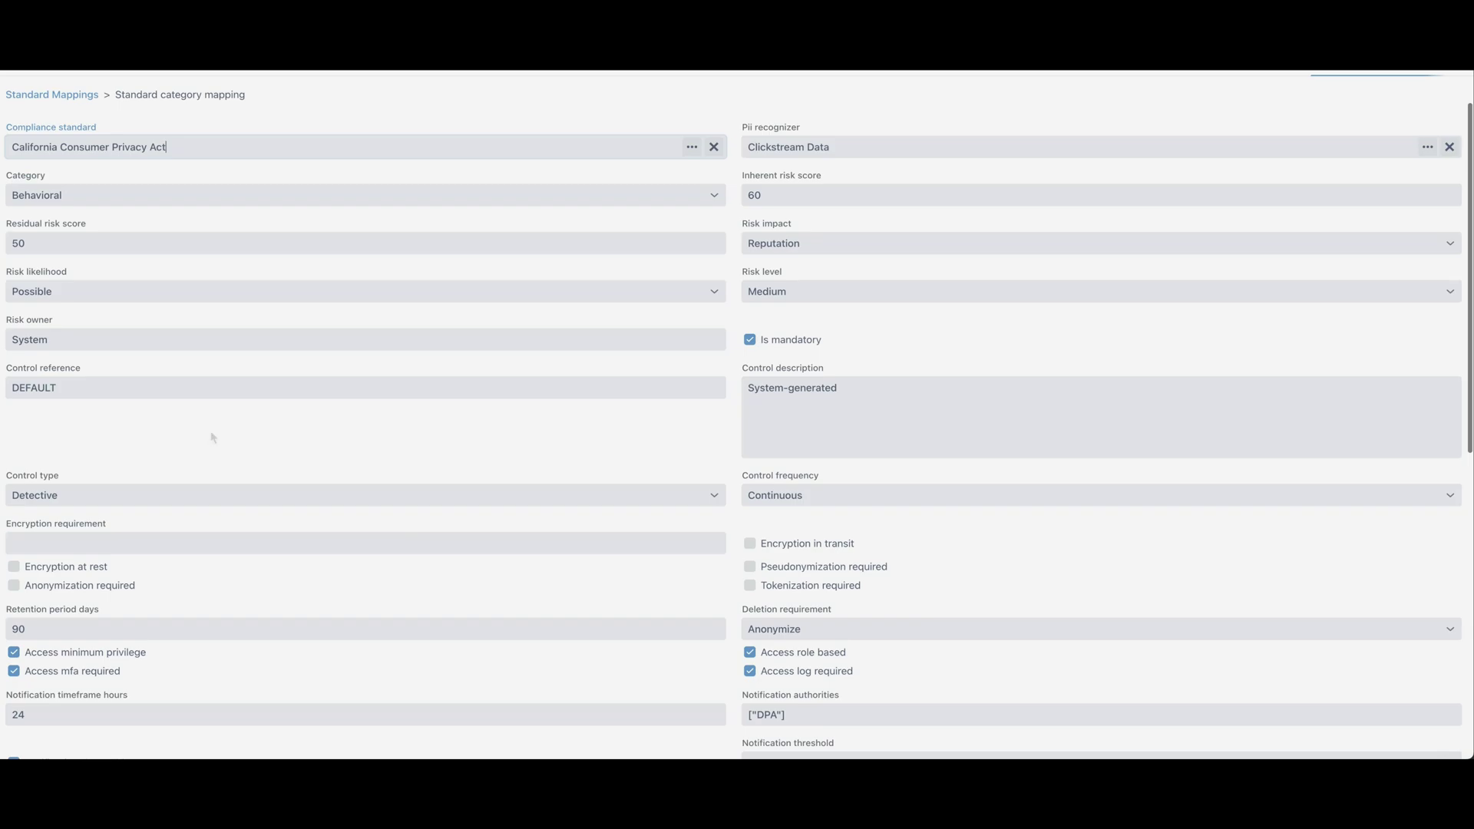
pyautogui.scroll(-1, 213, 437)
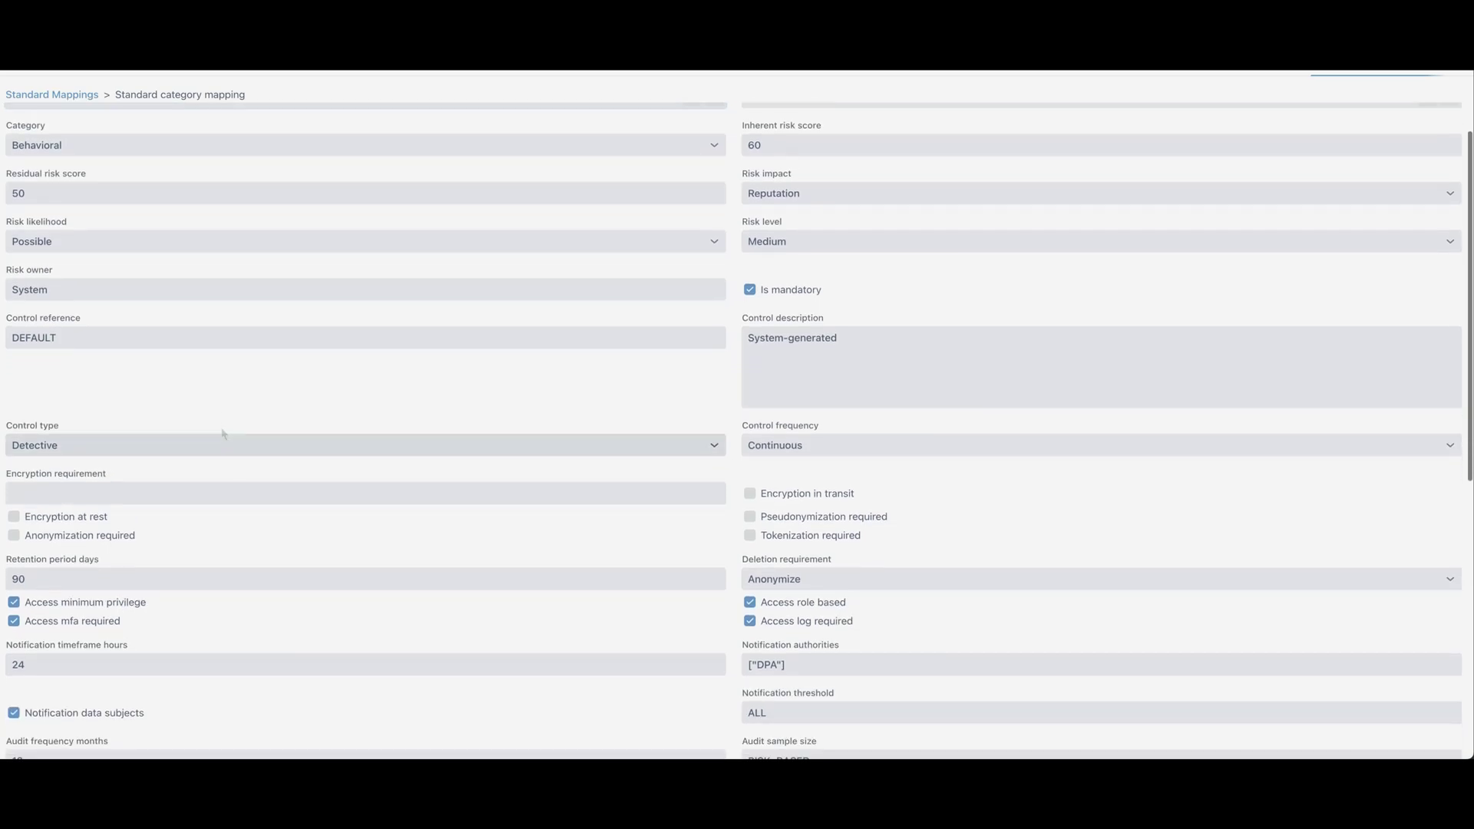
pyautogui.scroll(-2, 224, 434)
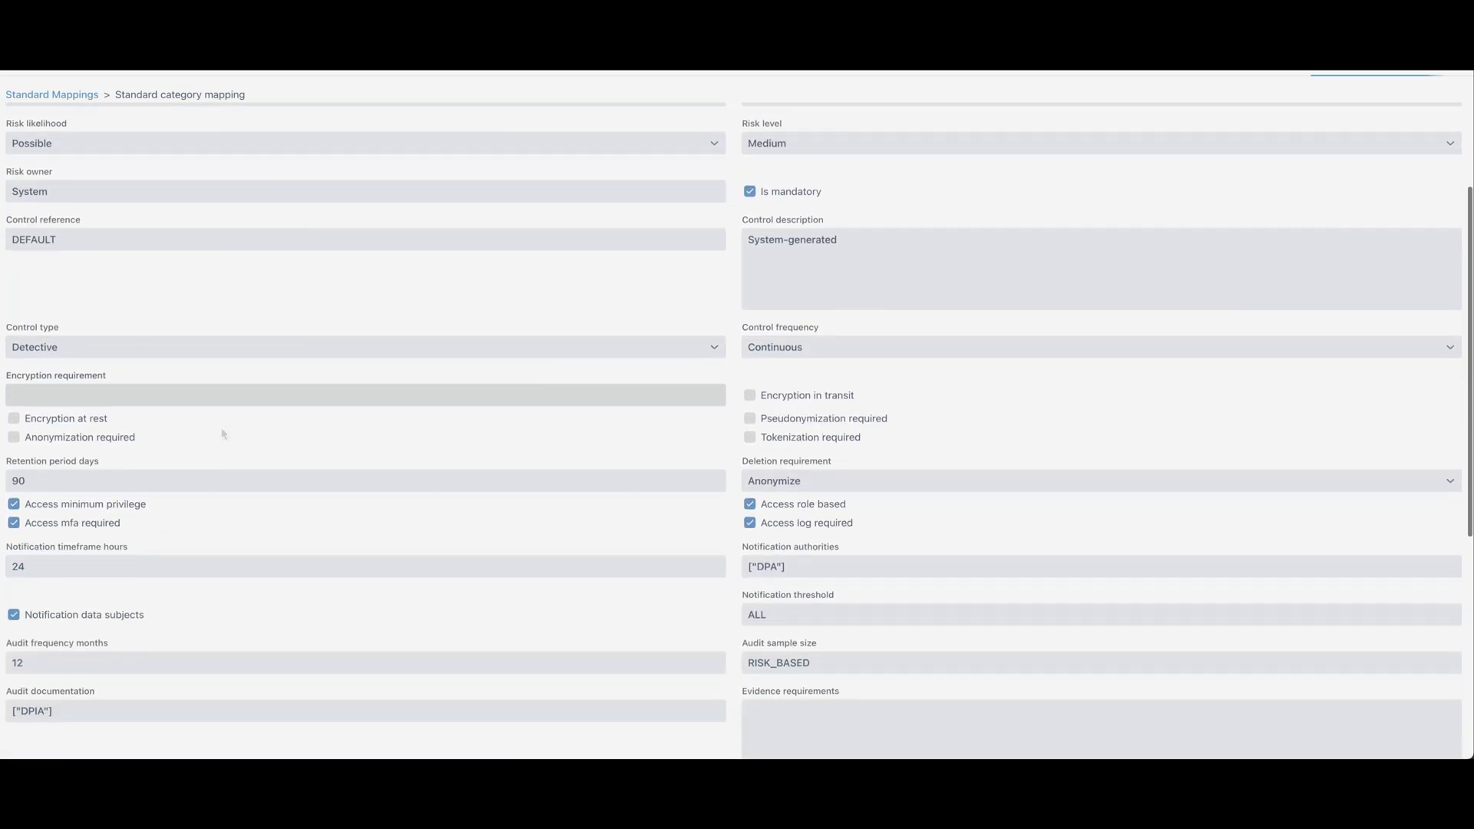
pyautogui.scroll(-3, 223, 434)
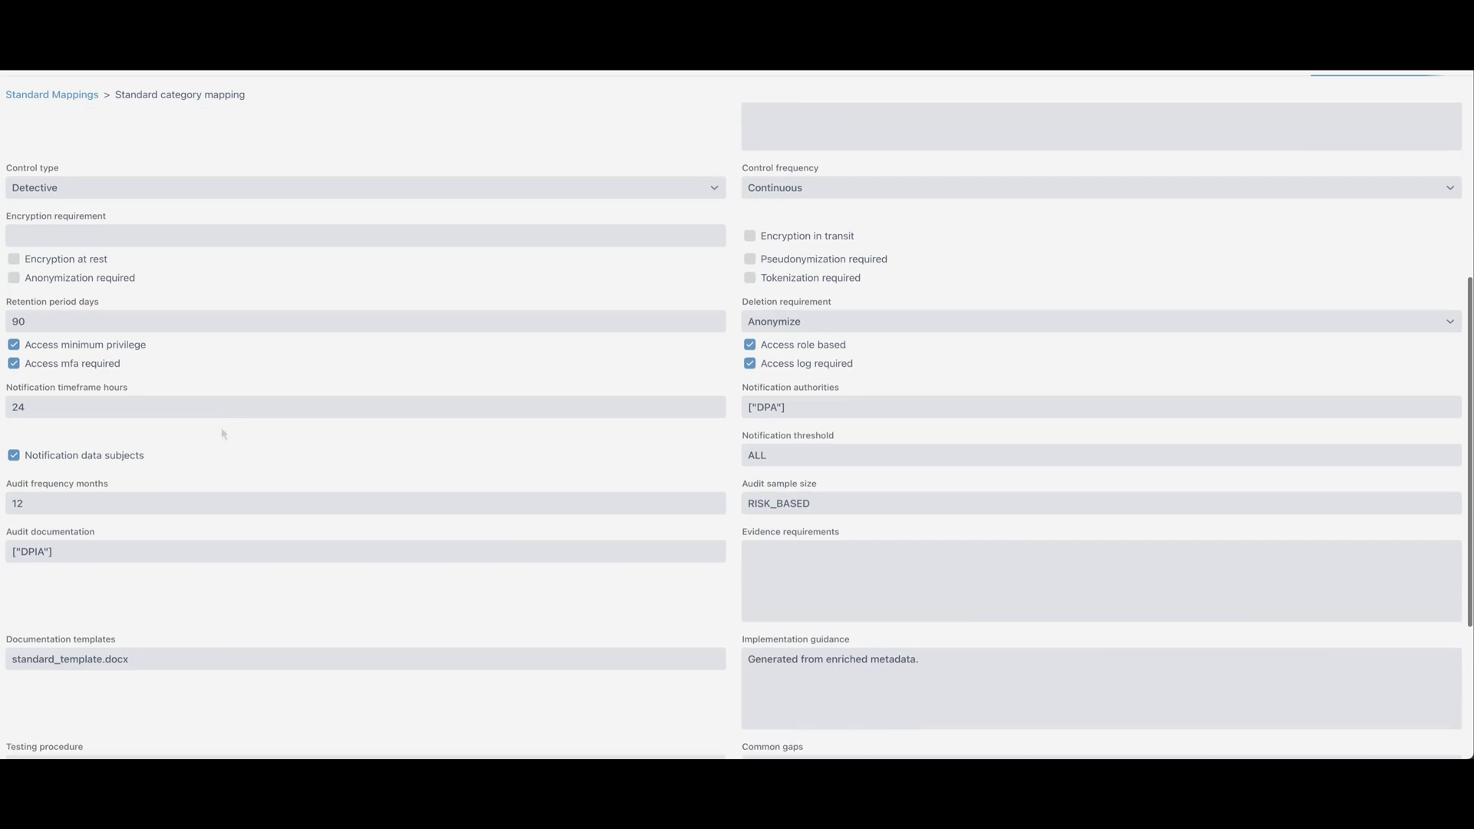
pyautogui.scroll(-4, 224, 435)
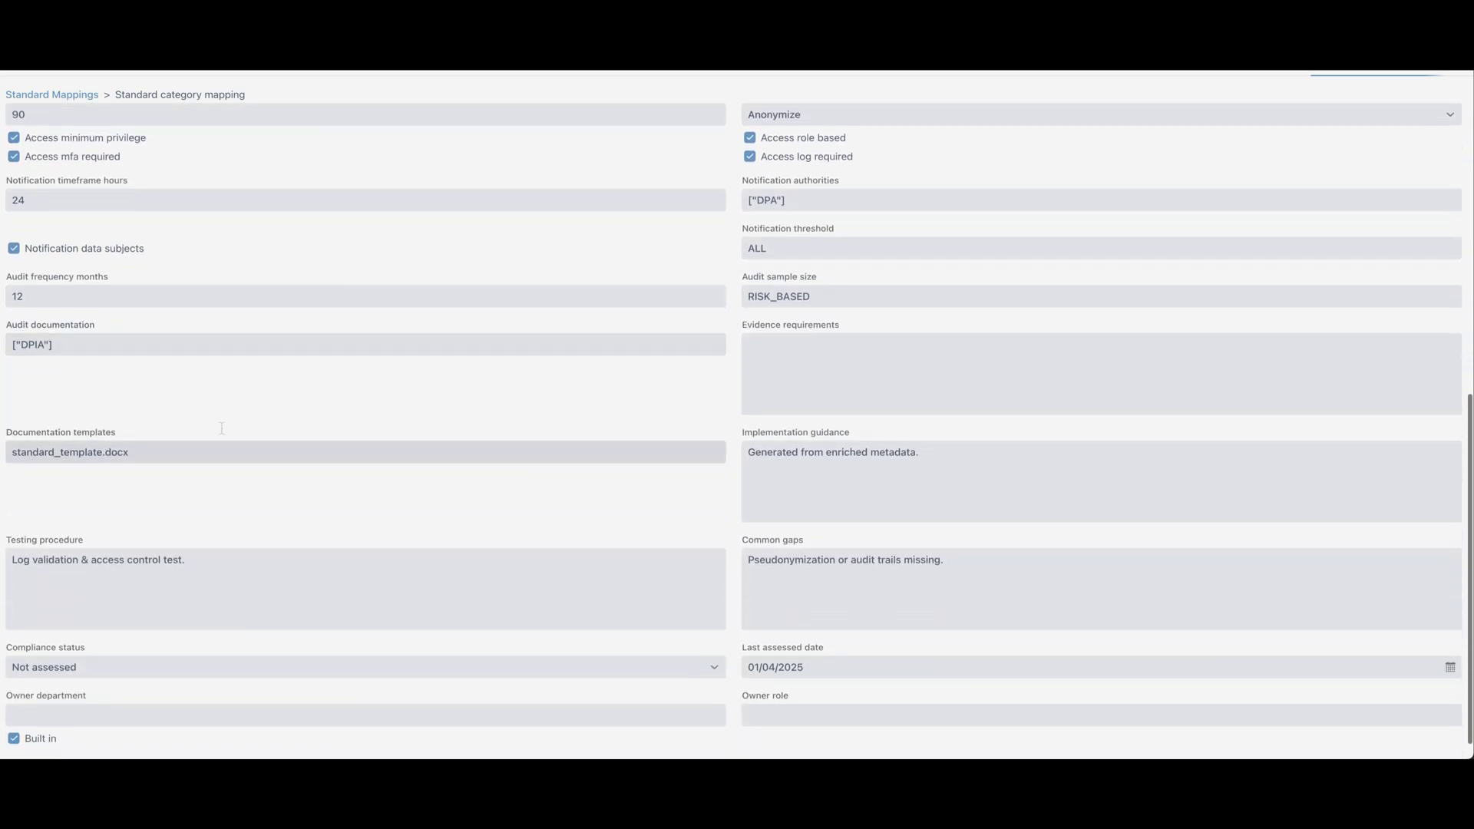
pyautogui.scroll(4, 223, 431)
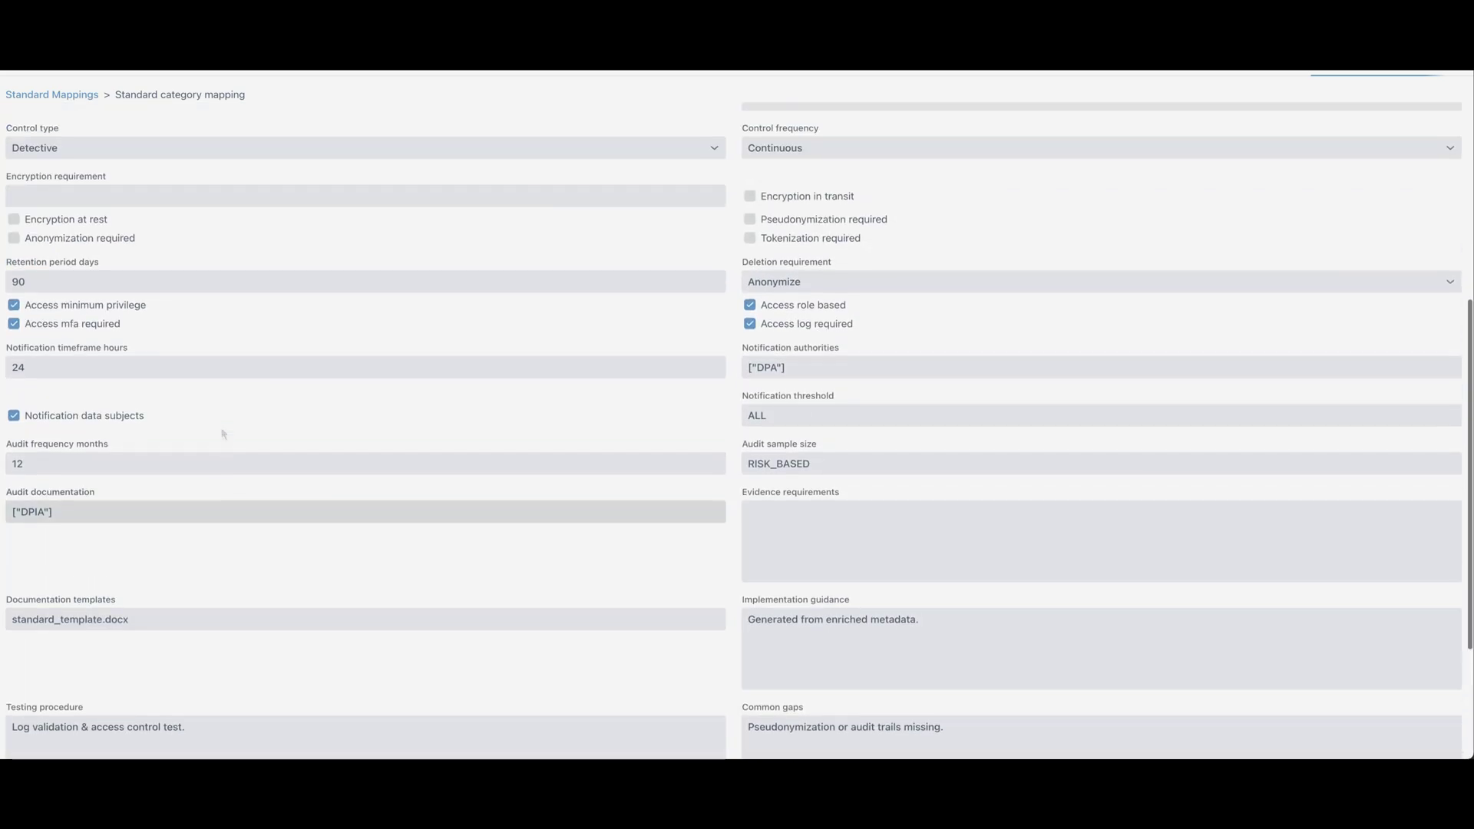
pyautogui.scroll(6, 224, 435)
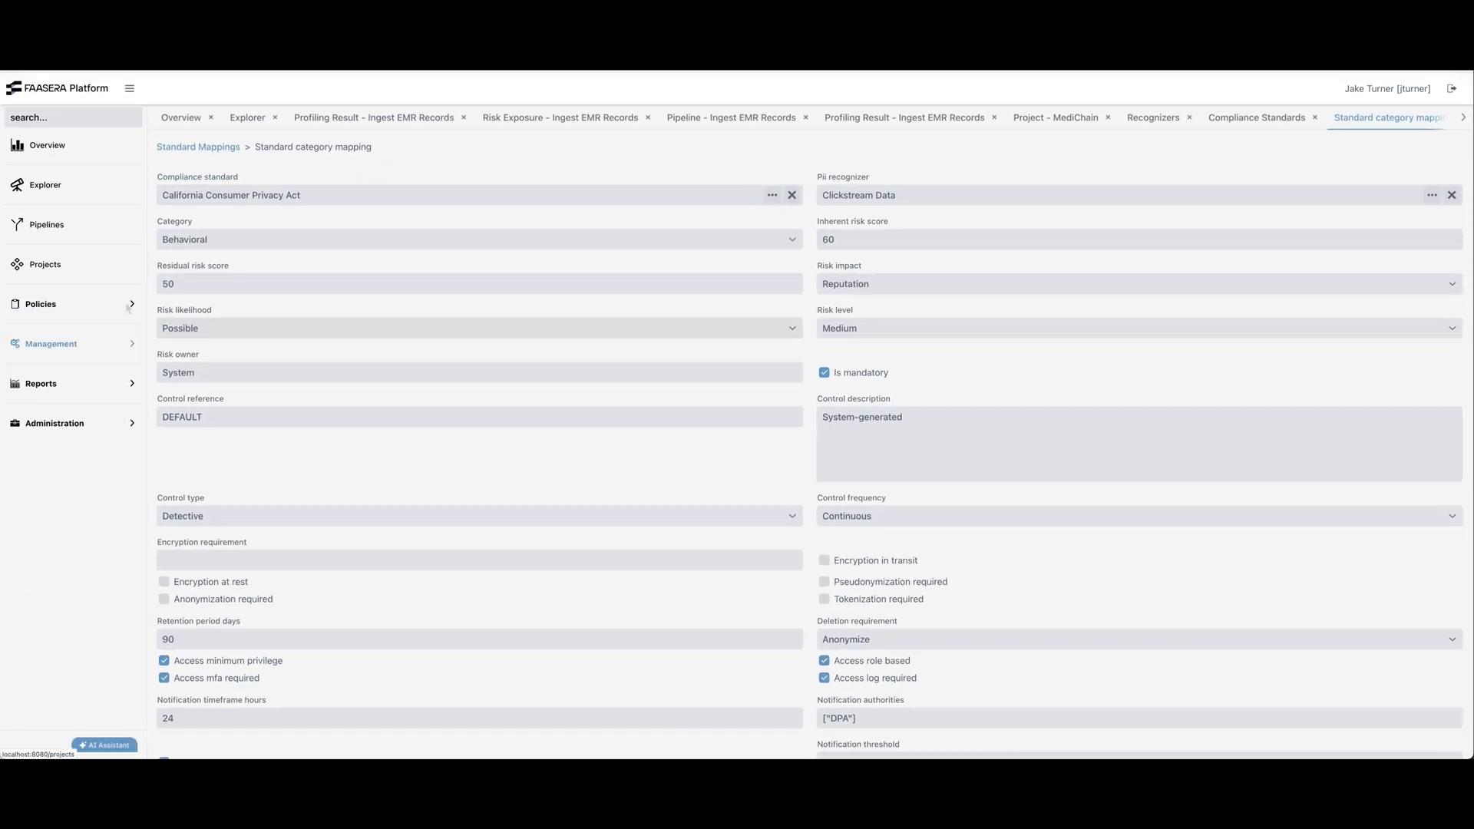
# Open the reports list and inspect the report creation wizard's entity and template type options, closing it without creating a report.
pyautogui.click(40, 383)
pyautogui.click(38, 407)
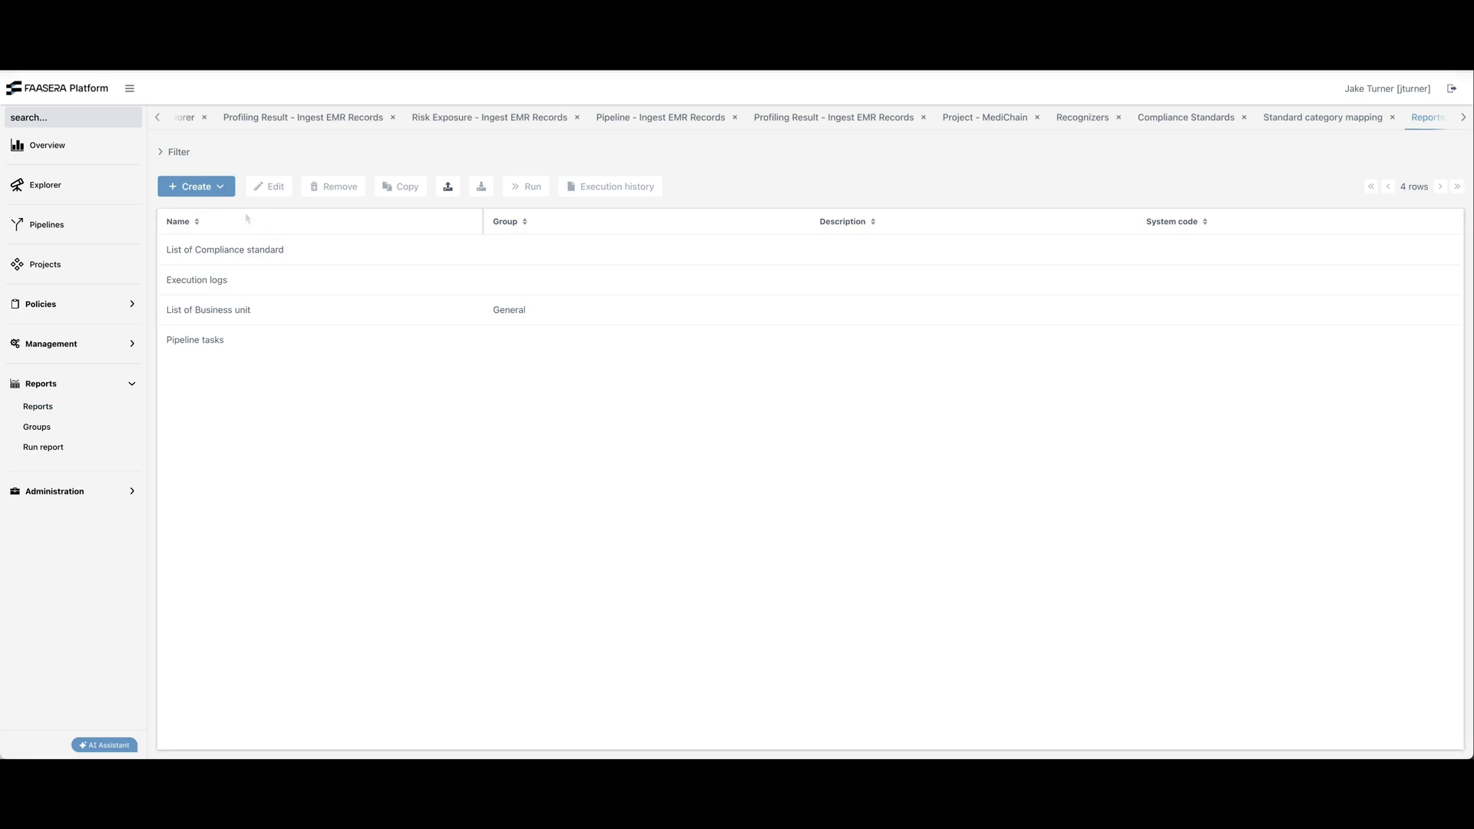
pyautogui.click(198, 187)
pyautogui.click(204, 234)
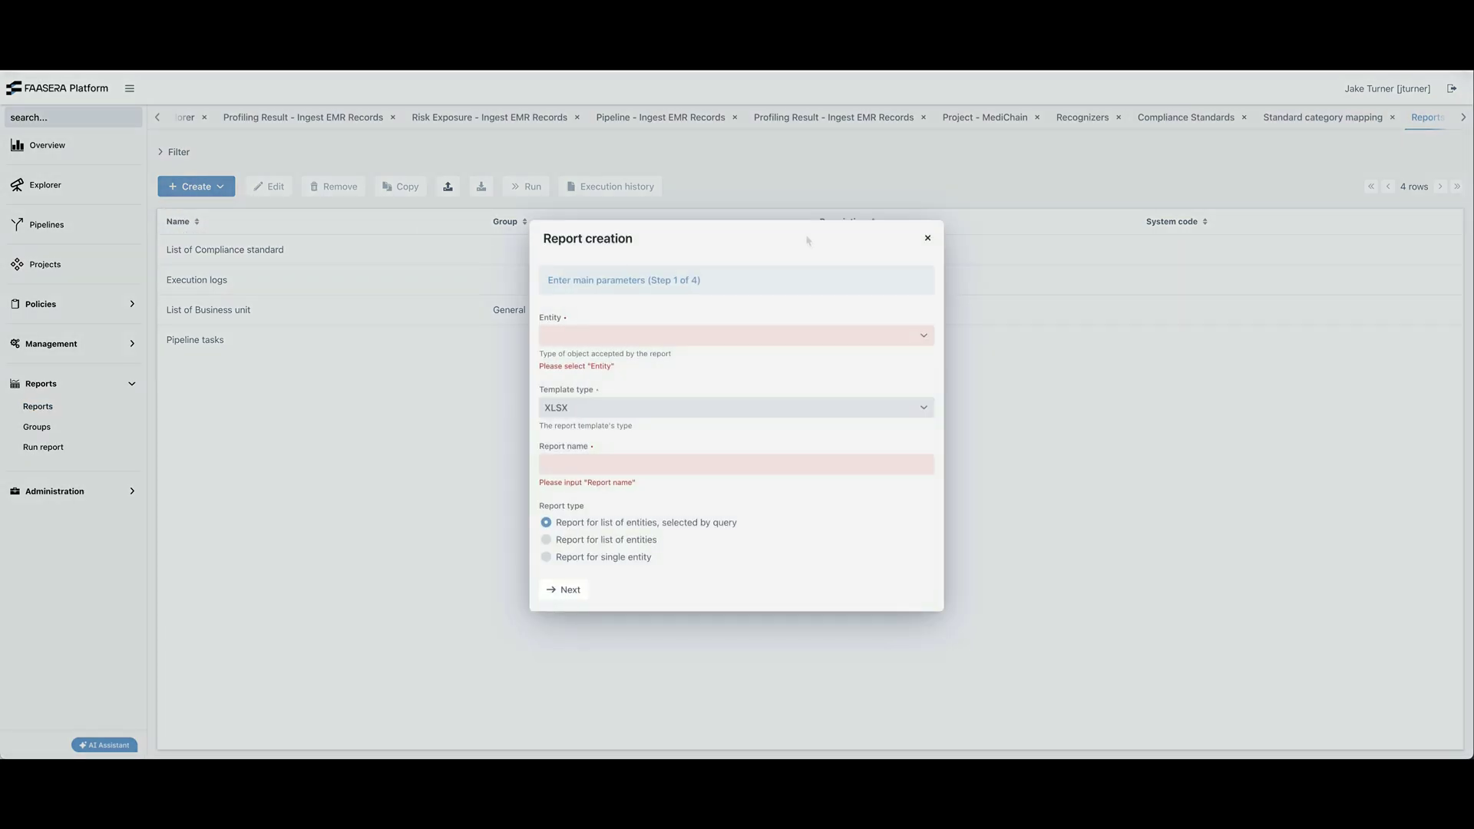
pyautogui.click(923, 337)
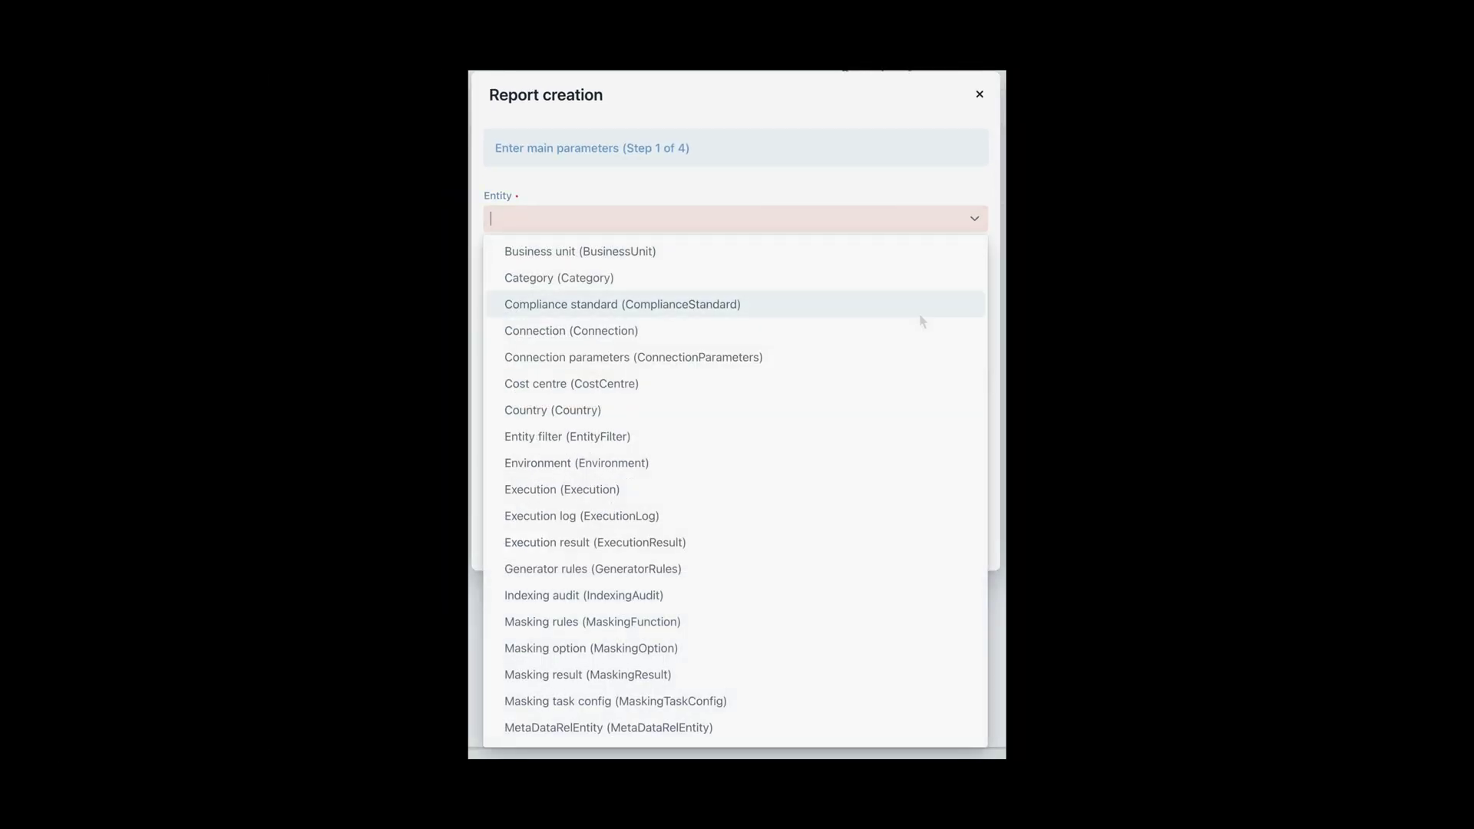
pyautogui.scroll(-3, 919, 313)
pyautogui.click(976, 223)
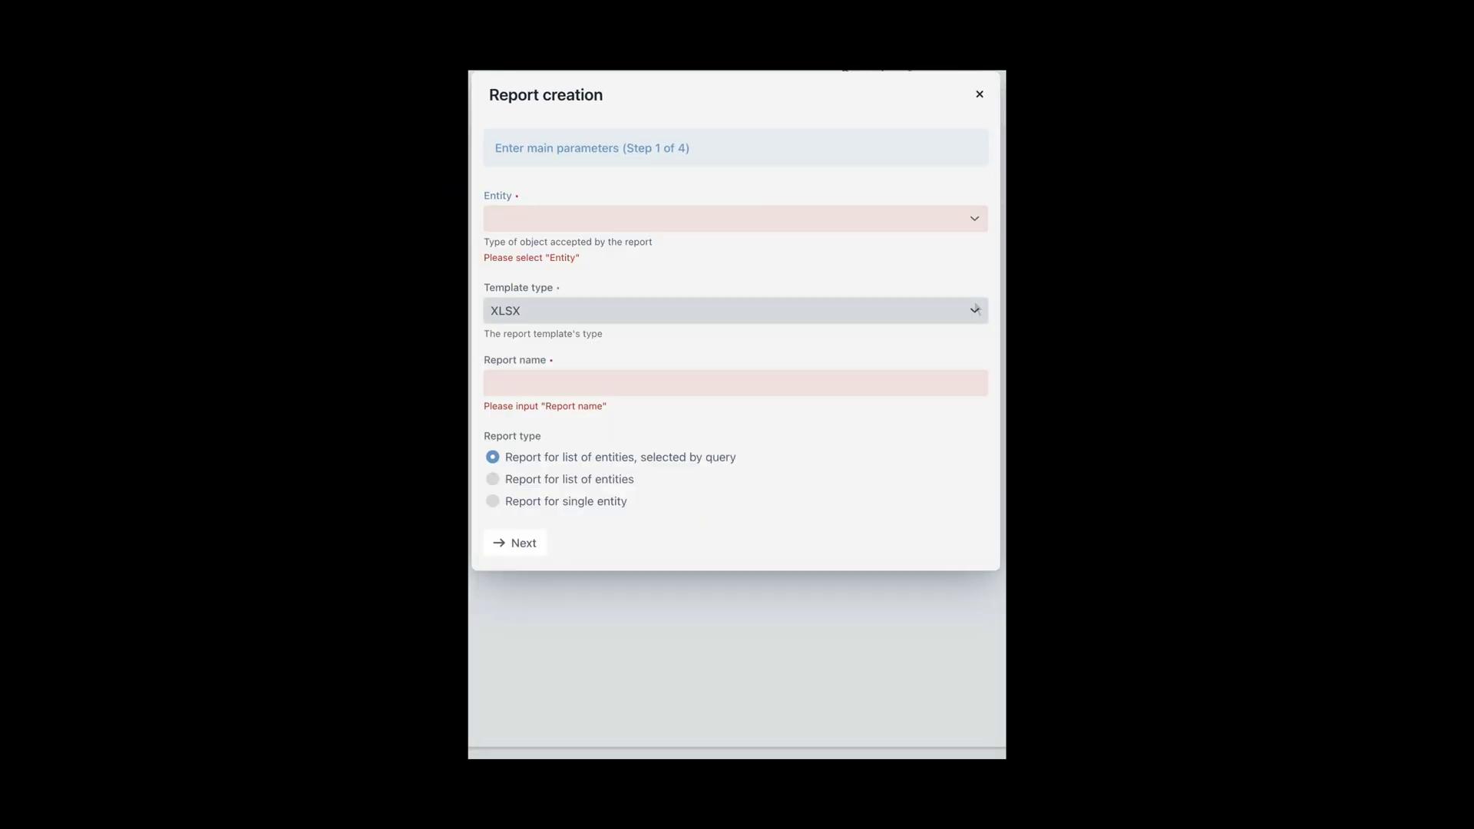
pyautogui.click(976, 309)
pyautogui.click(971, 308)
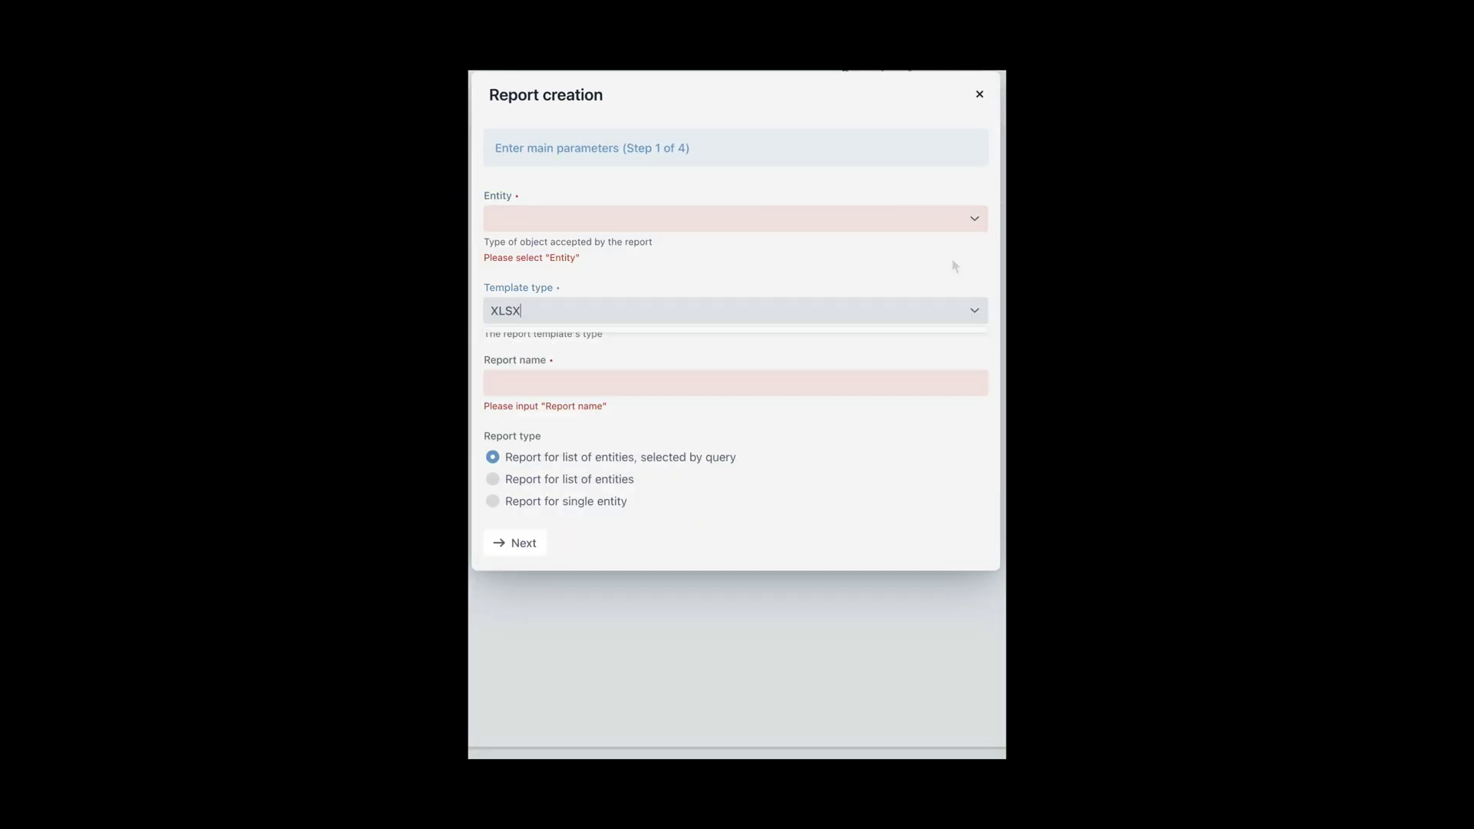
pyautogui.click(979, 94)
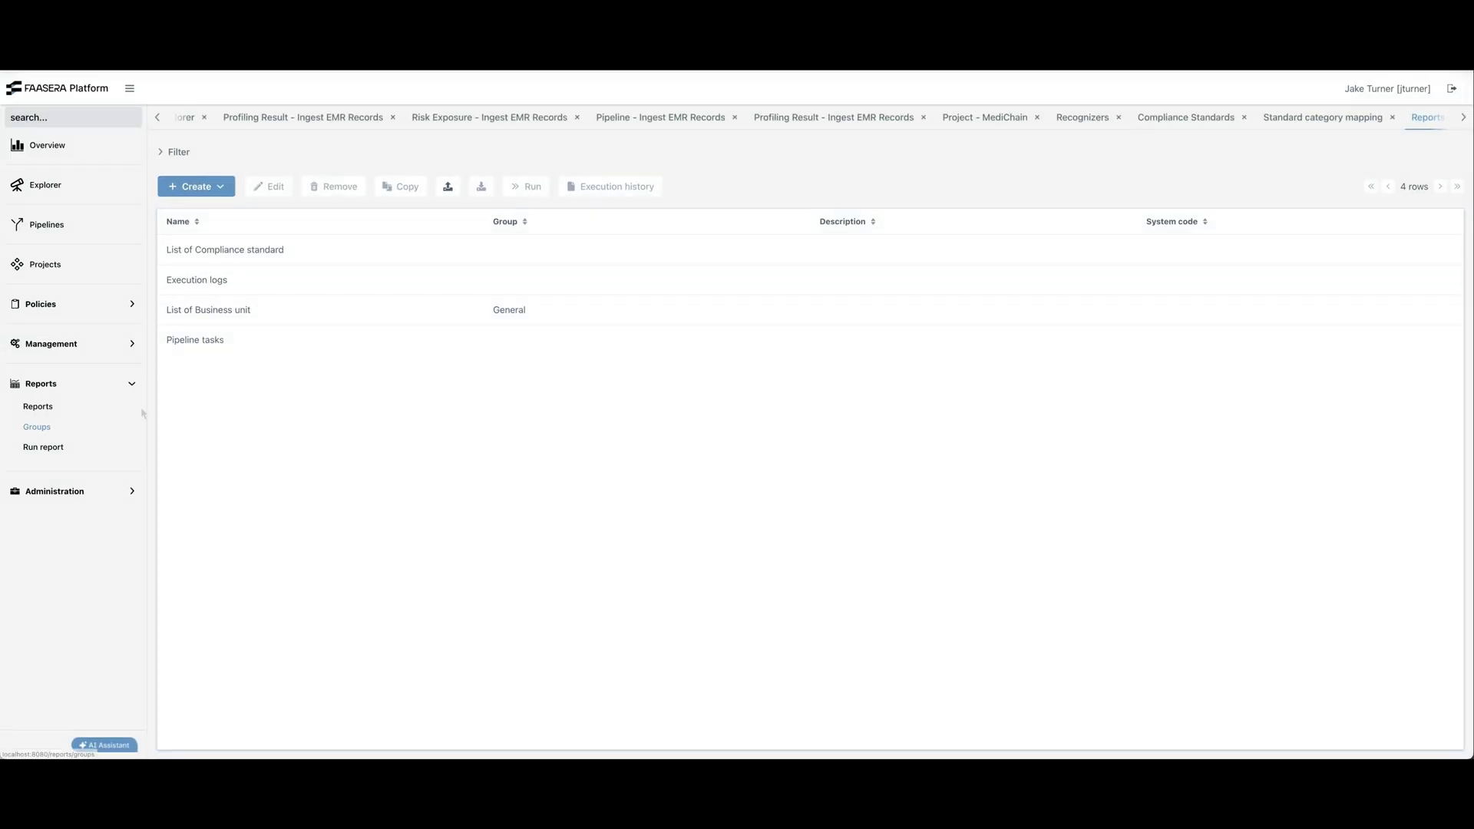
# Open the list of resource roles from the security administration options.
pyautogui.click(133, 386)
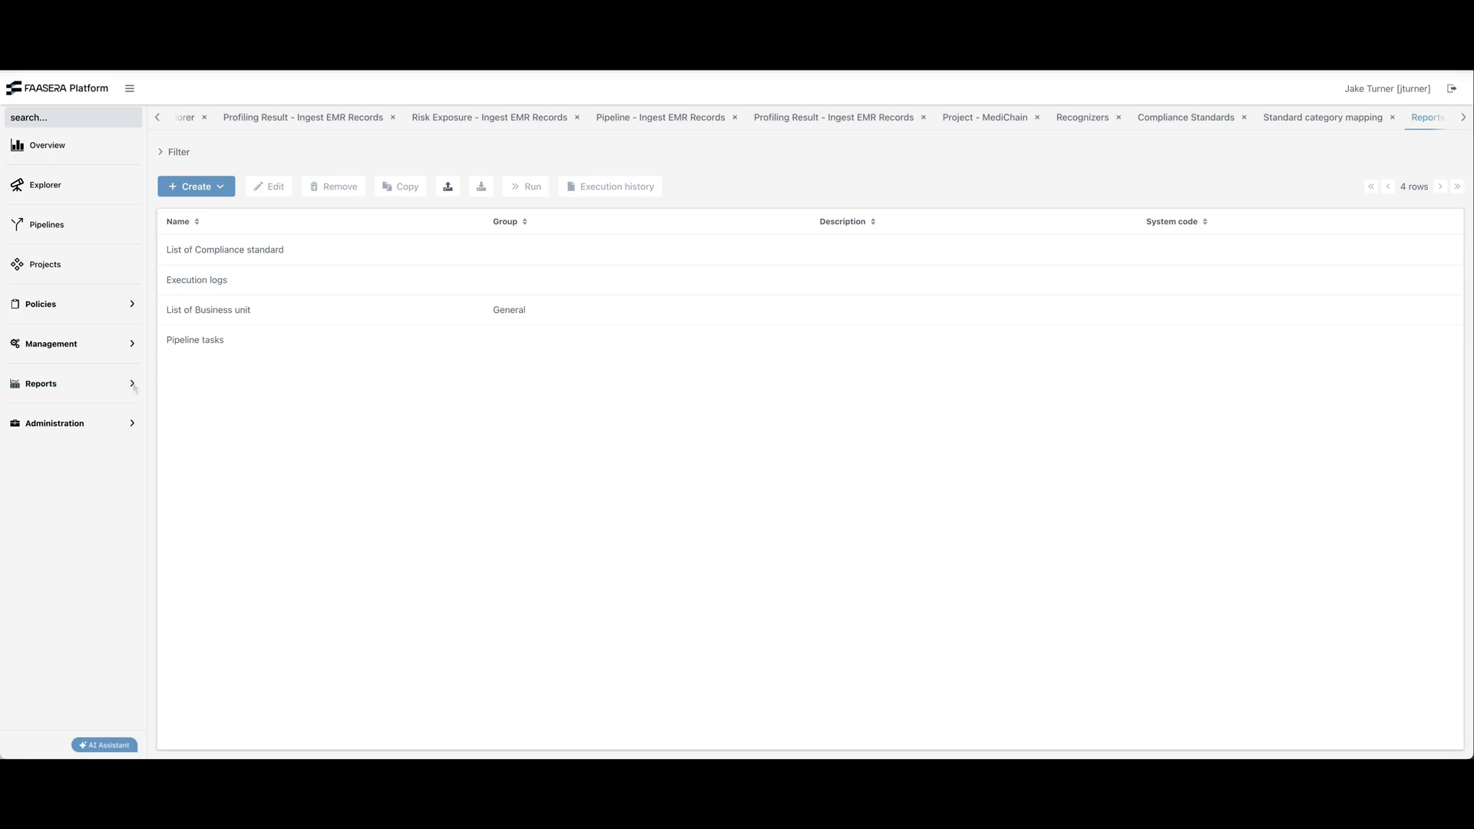
pyautogui.click(130, 425)
pyautogui.click(69, 451)
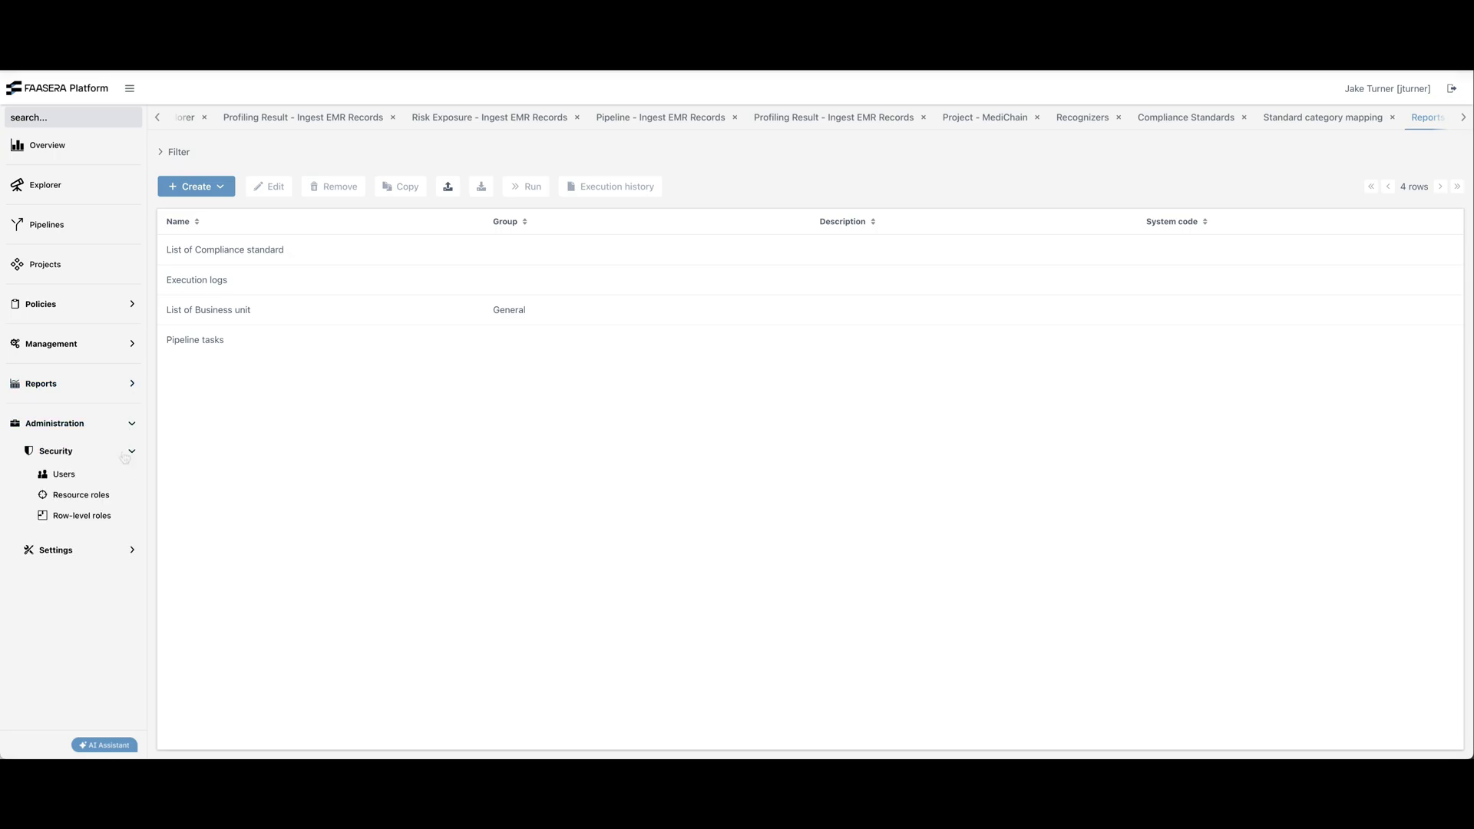
pyautogui.click(86, 496)
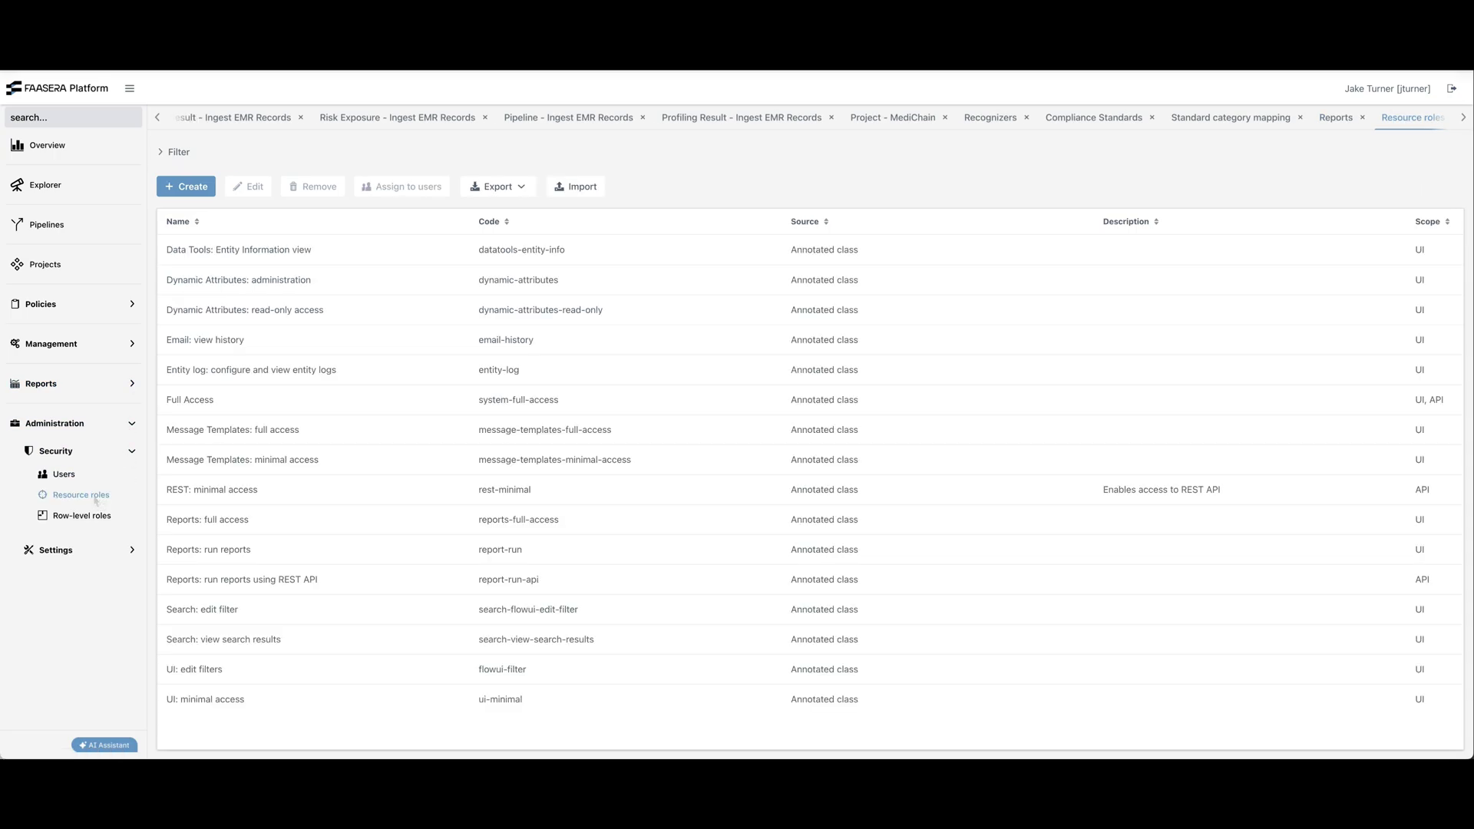
# Collapse the security and administration options and expand the management options in the navigation.
pyautogui.click(132, 453)
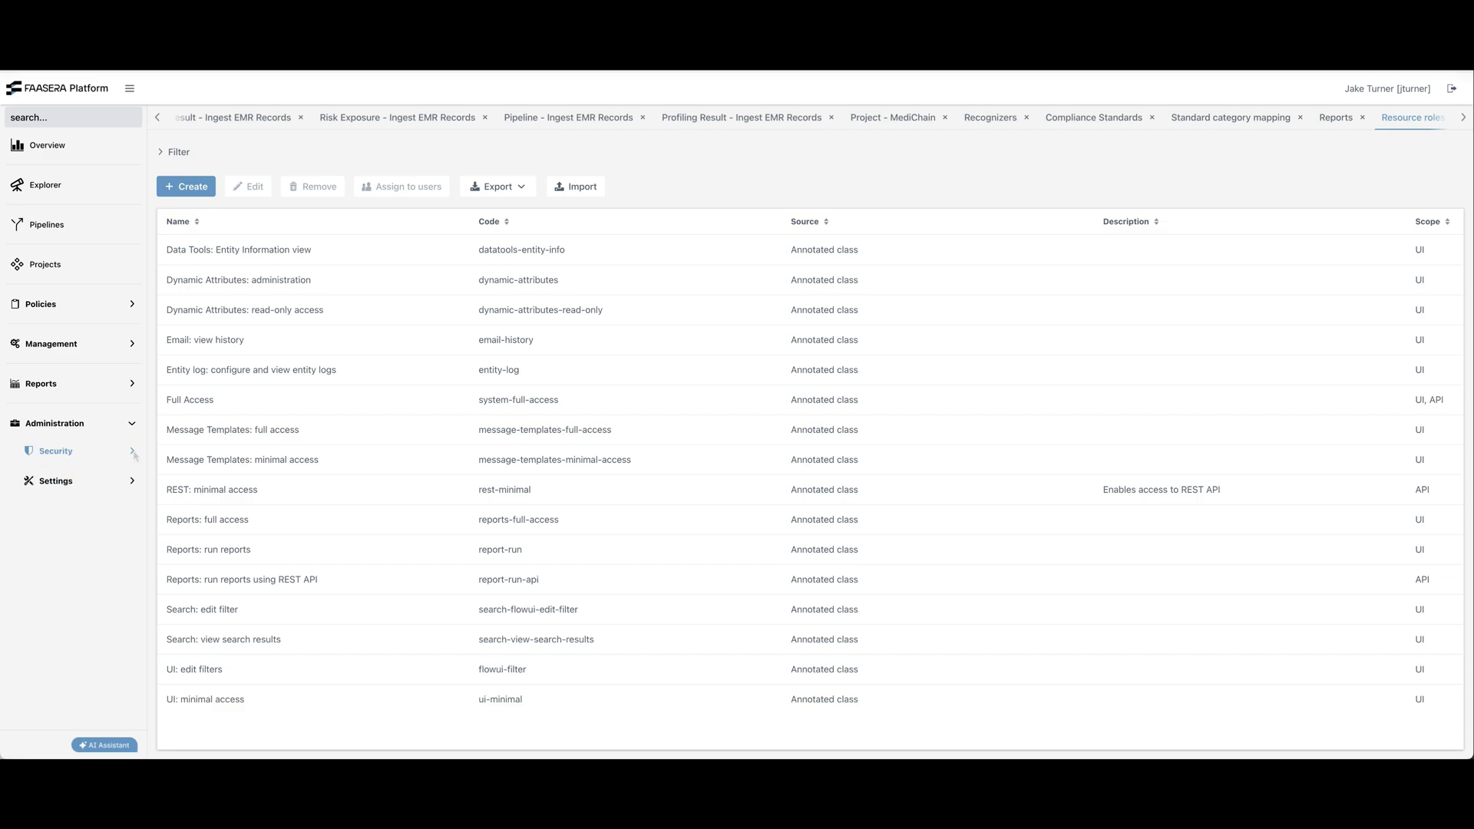
pyautogui.click(133, 424)
pyautogui.click(115, 344)
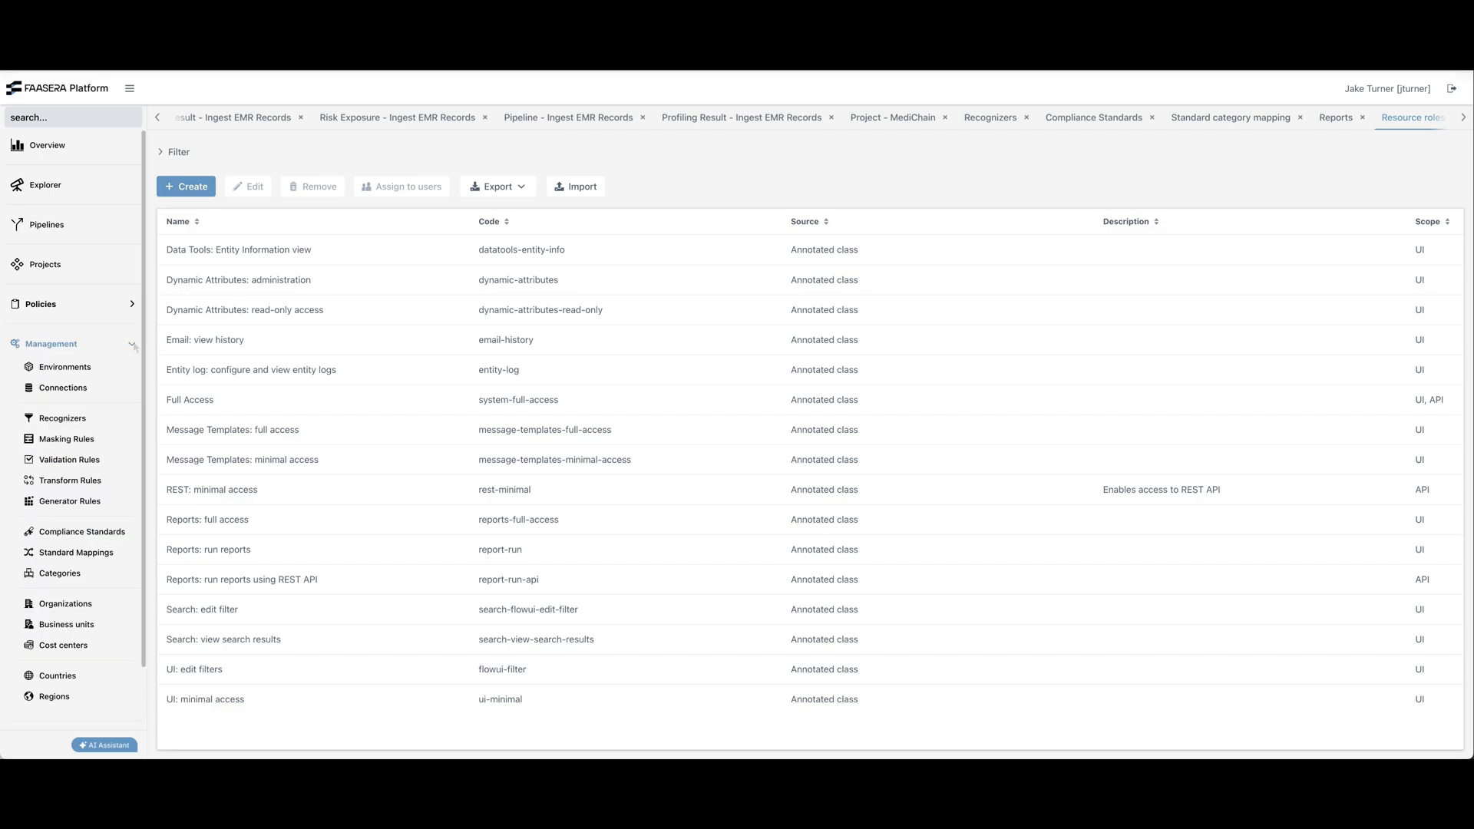
# Start a new connection from the management connections list and set its type to JDBC.
pyautogui.click(81, 389)
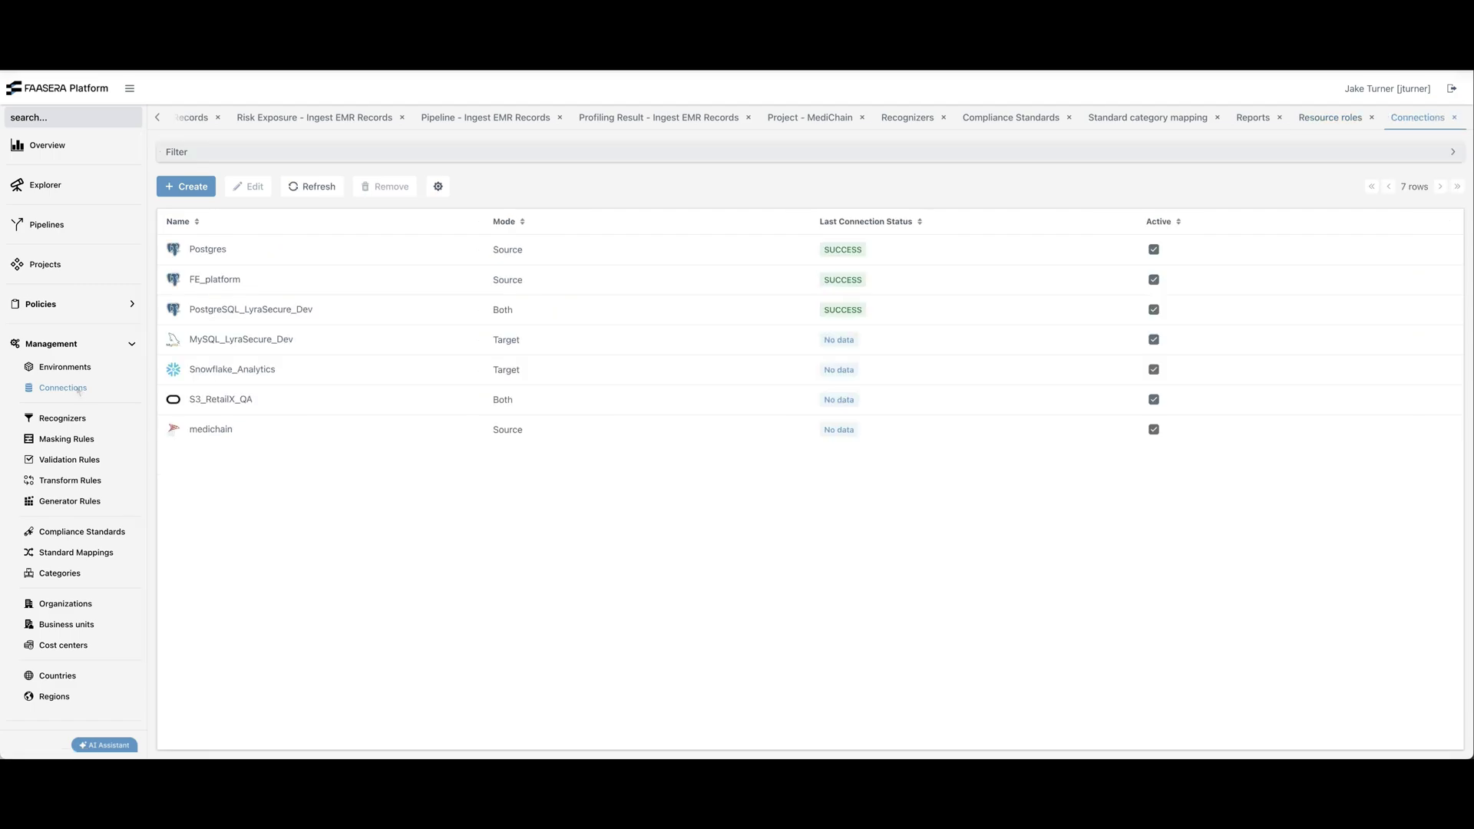
pyautogui.click(185, 186)
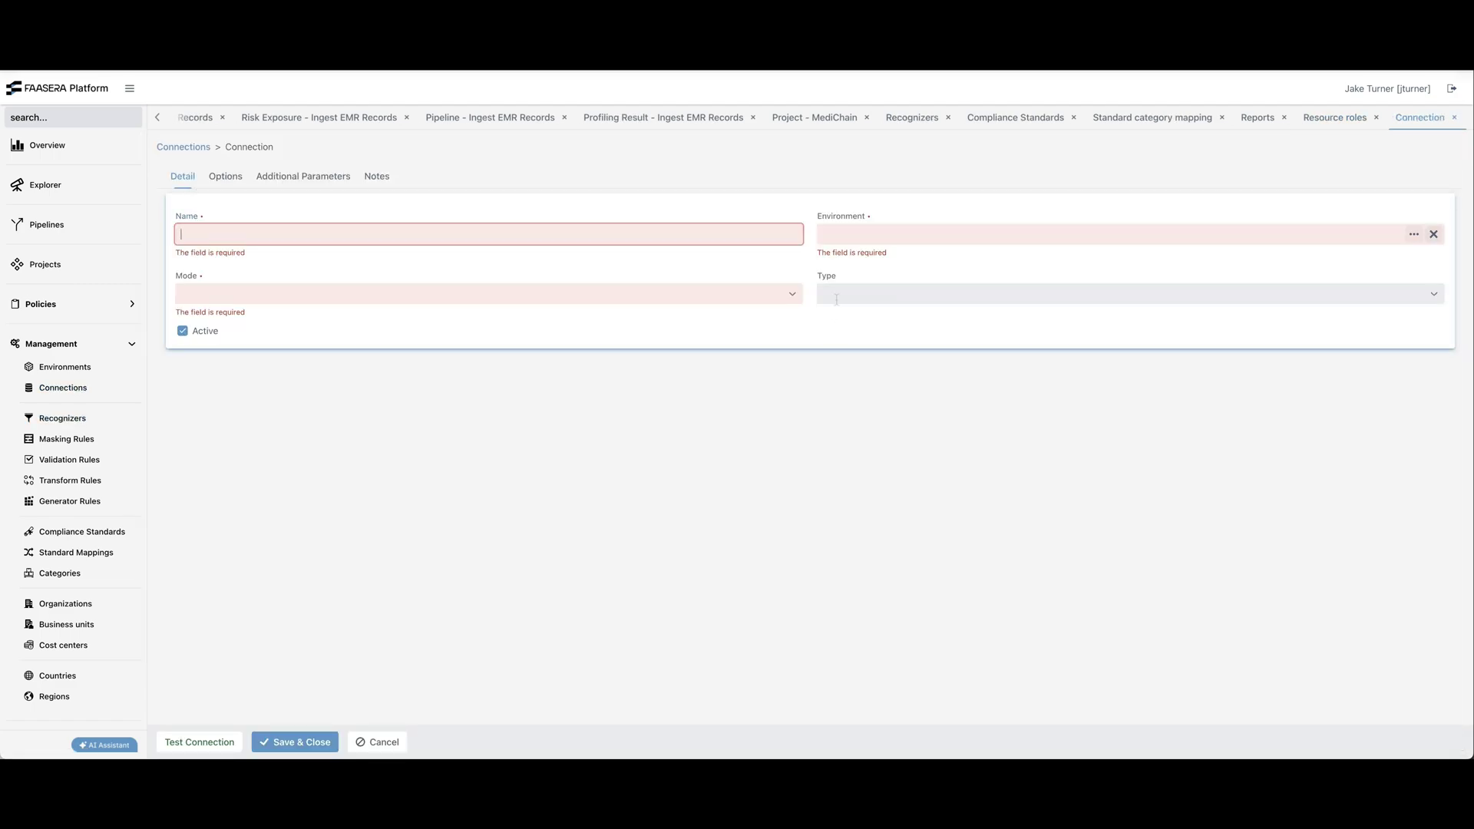
pyautogui.click(831, 294)
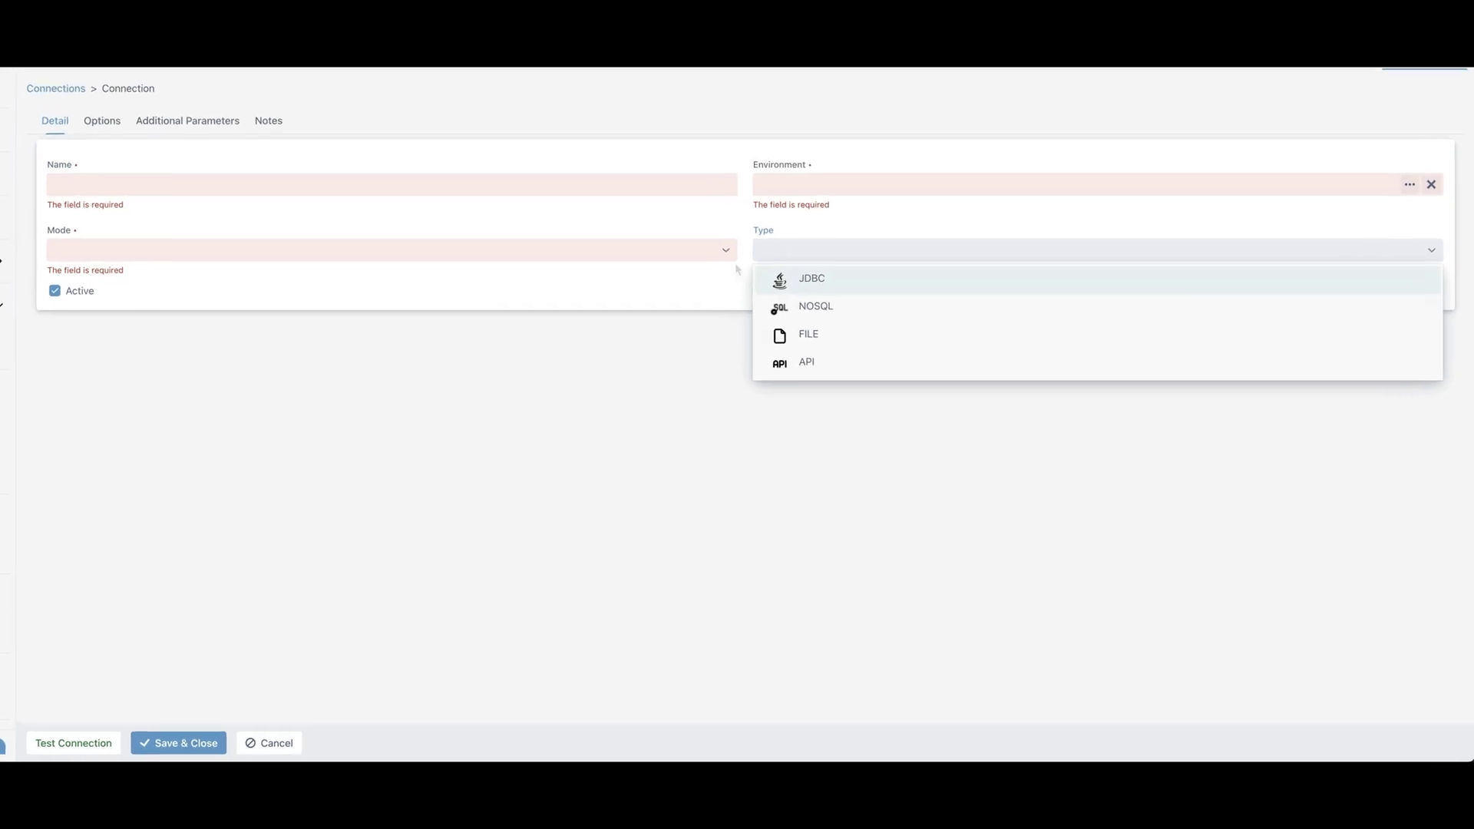
pyautogui.click(811, 278)
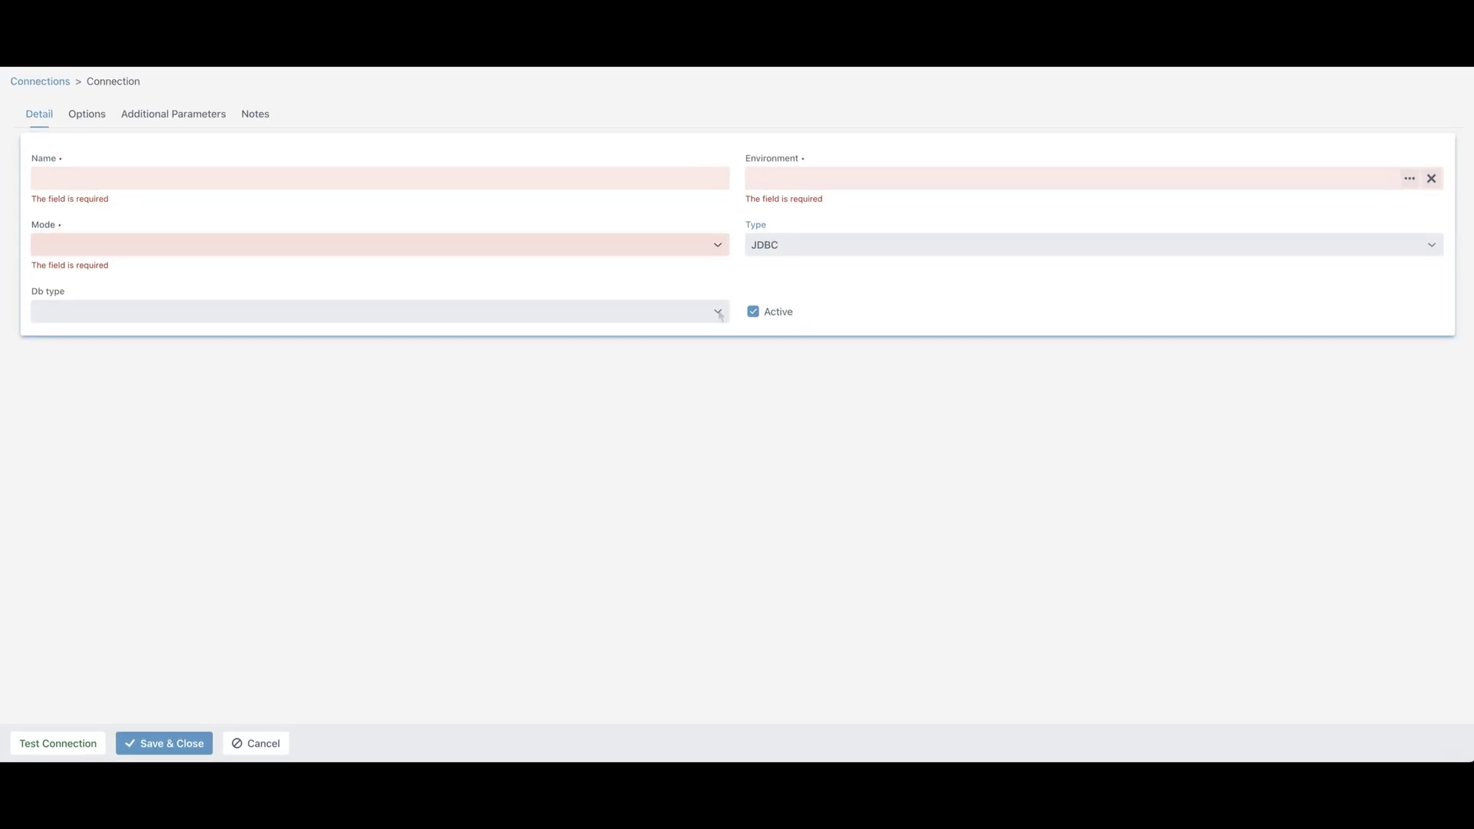
# Examine the full range of database types offered for the new JDBC connection.
pyautogui.click(698, 309)
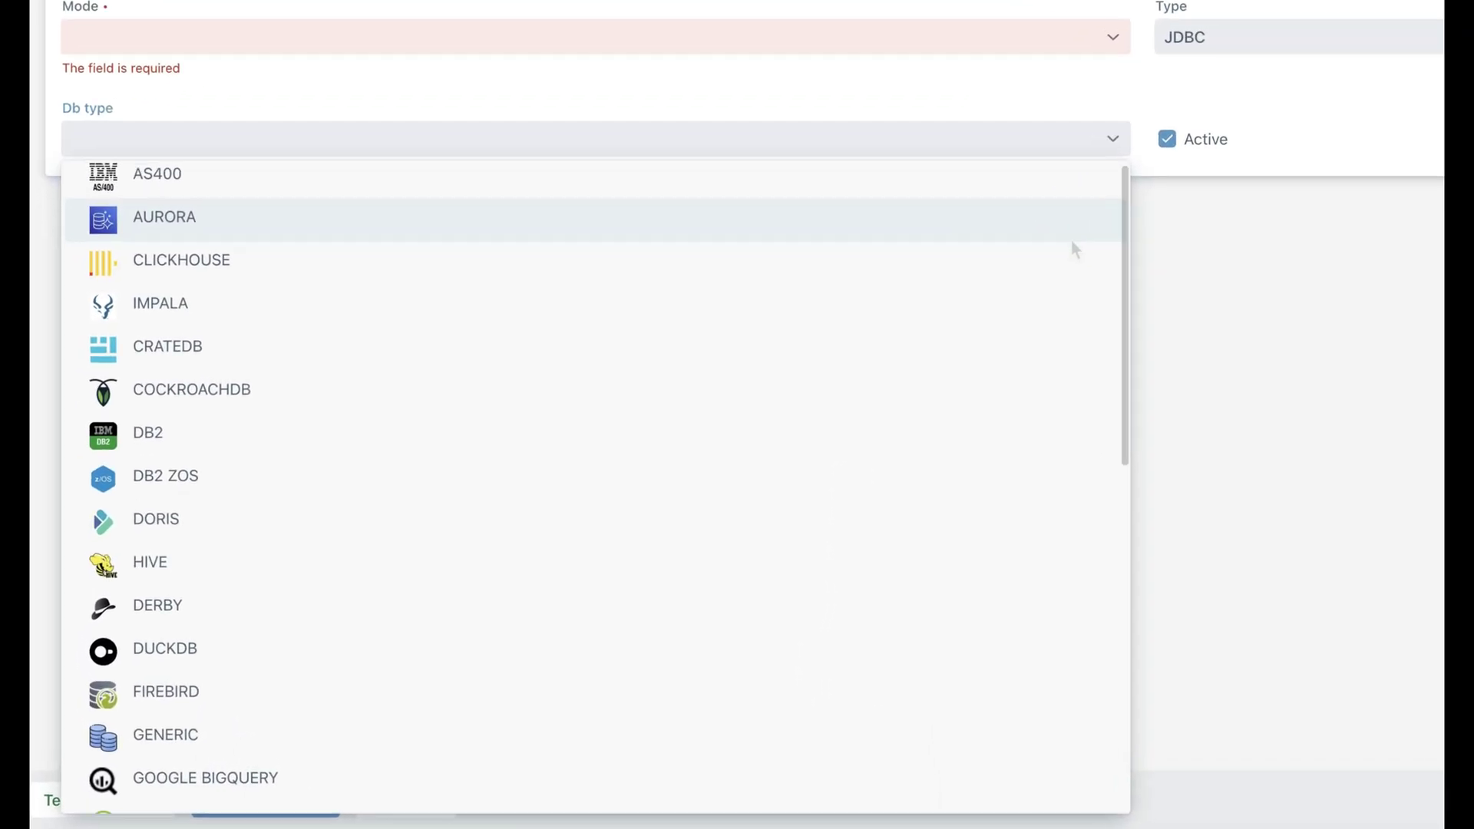
pyautogui.scroll(-5, 1074, 249)
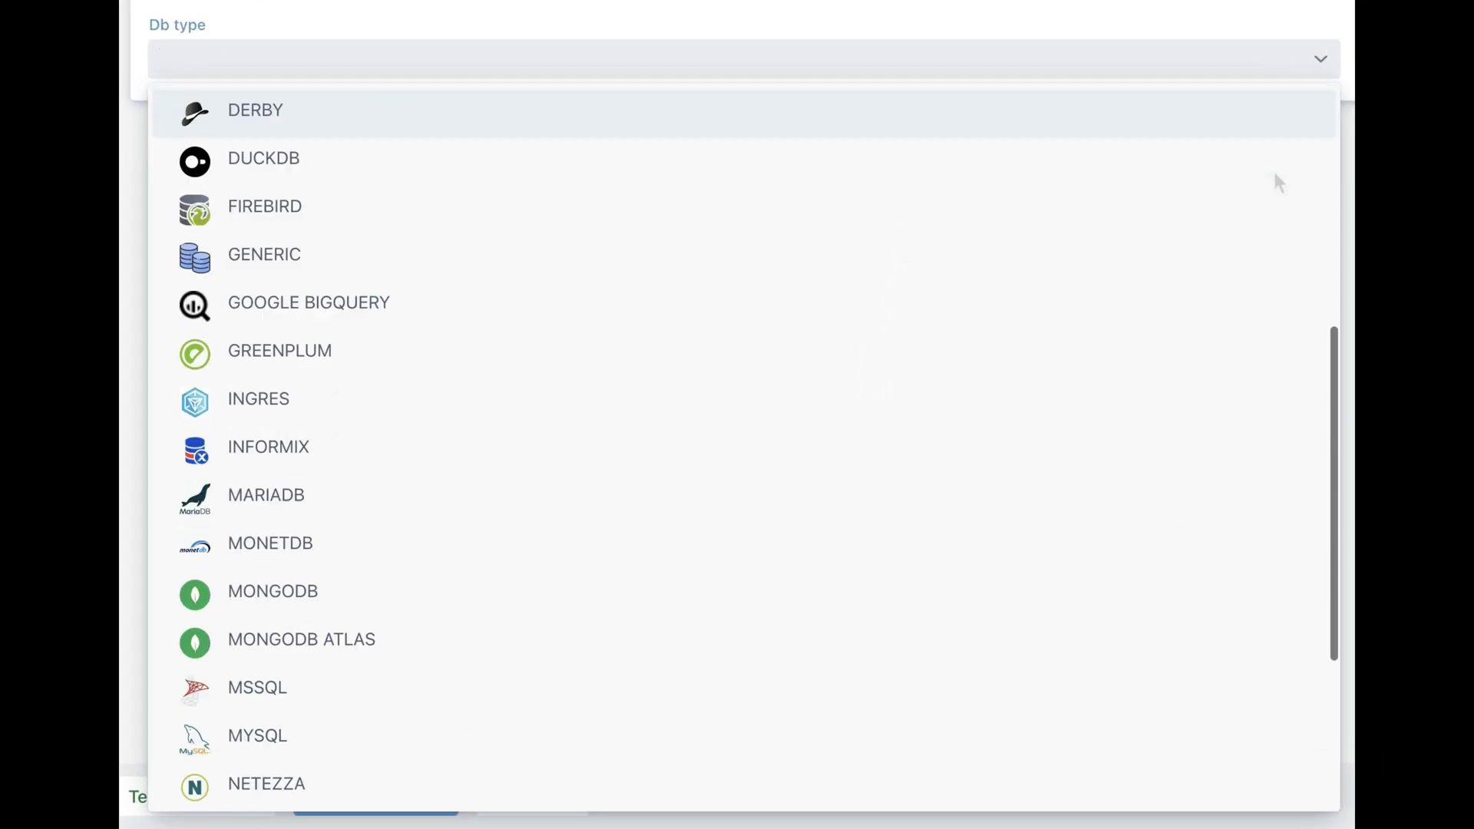
pyautogui.scroll(-6, 1274, 175)
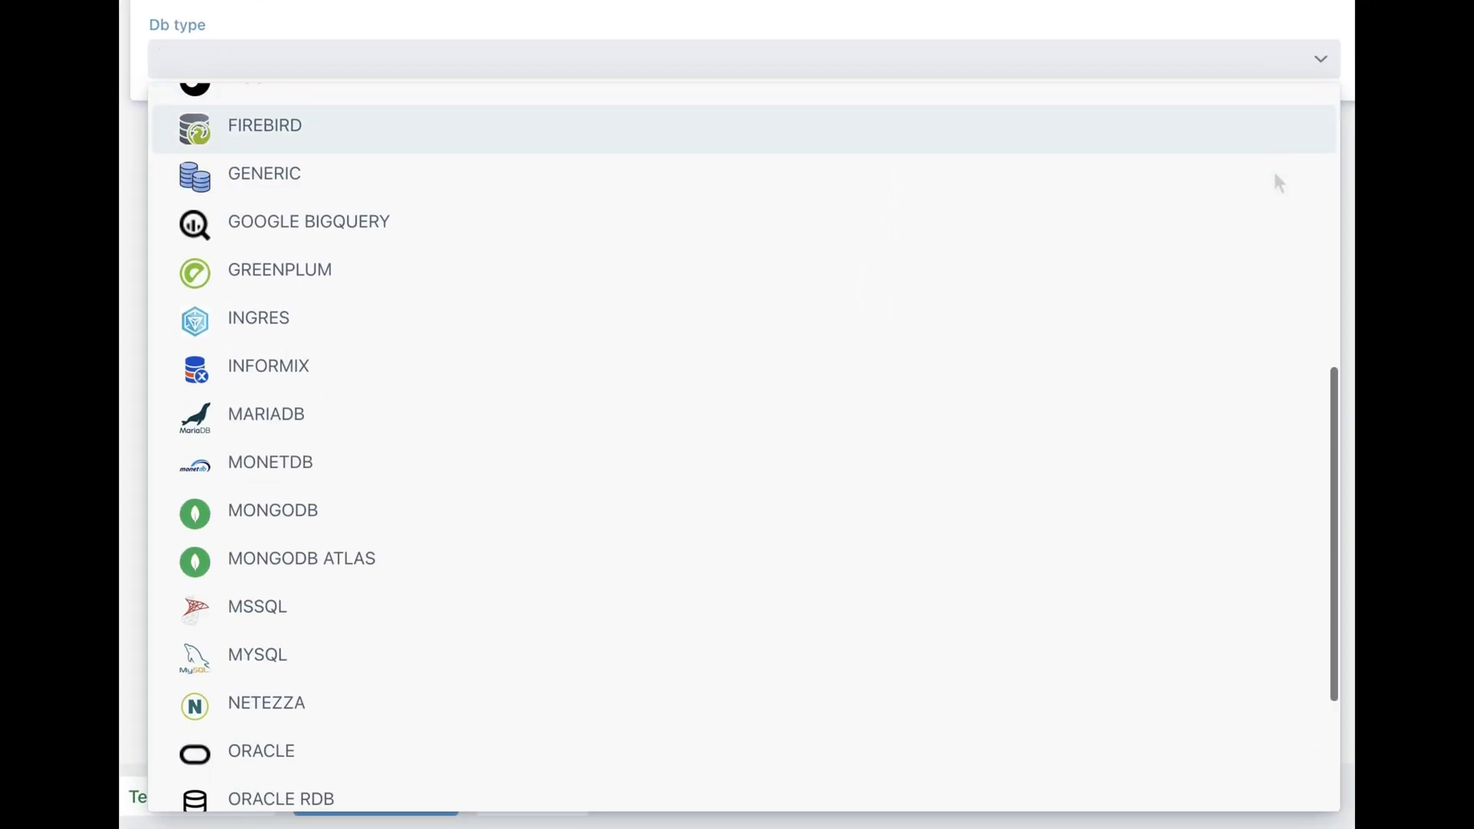